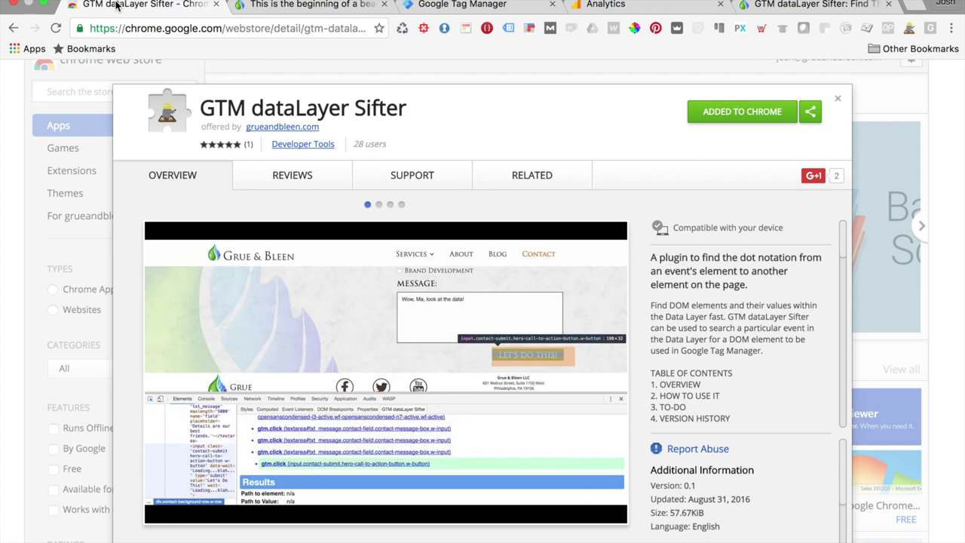
- Leave the GTM dataLayer Sifter Web Store listing for the Grue & Bleen contact page tab
click(266, 6)
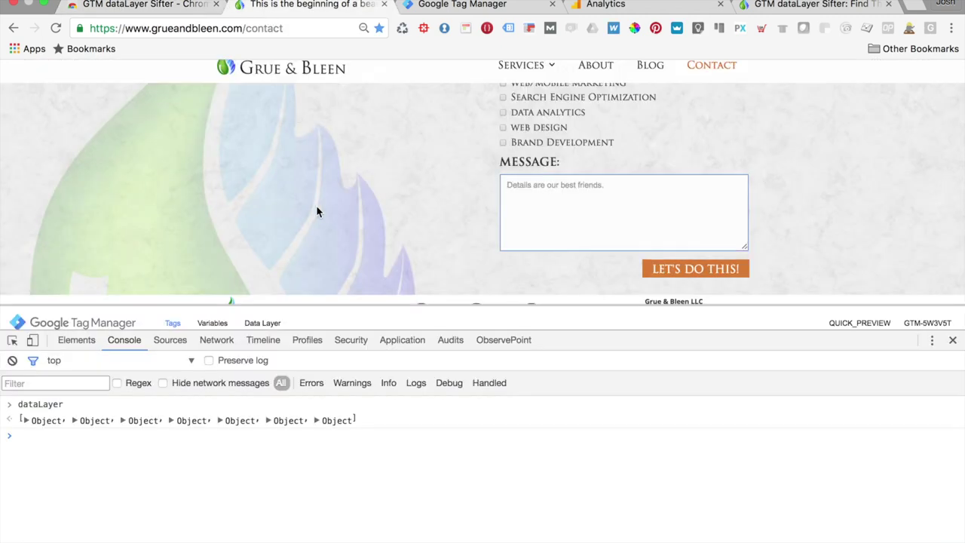
- Close DevTools and scroll the contact page down to the Message box and submit button
click(952, 341)
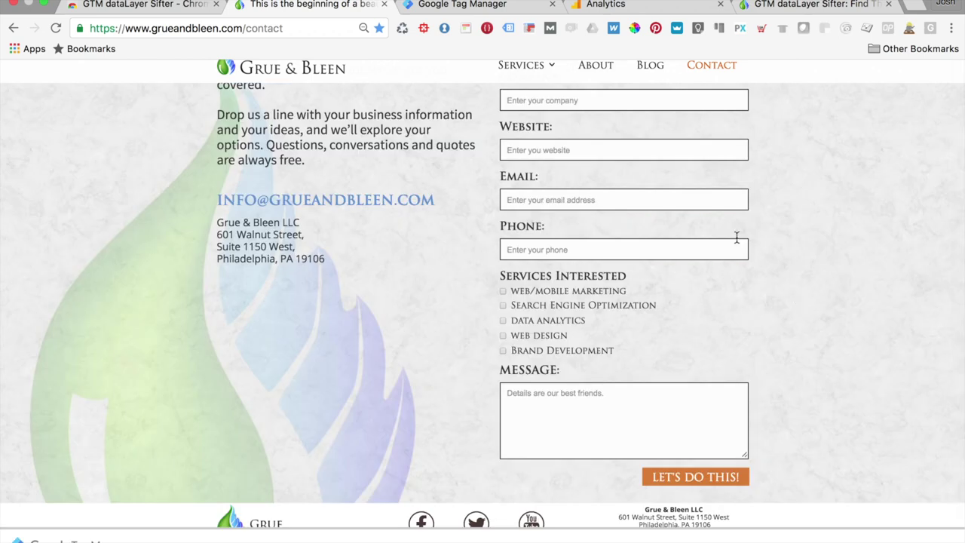
scroll(414, 265, up, 3)
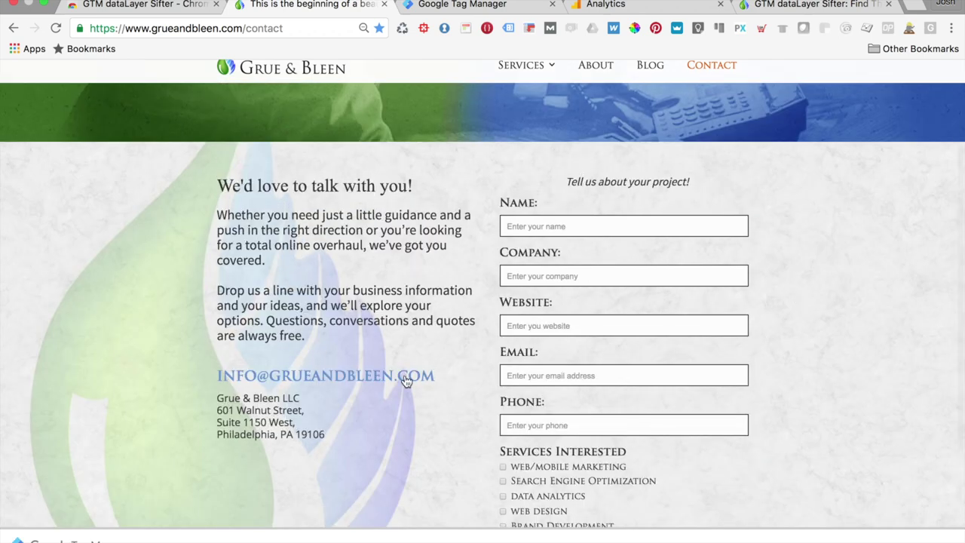
scroll(474, 280, up, 3)
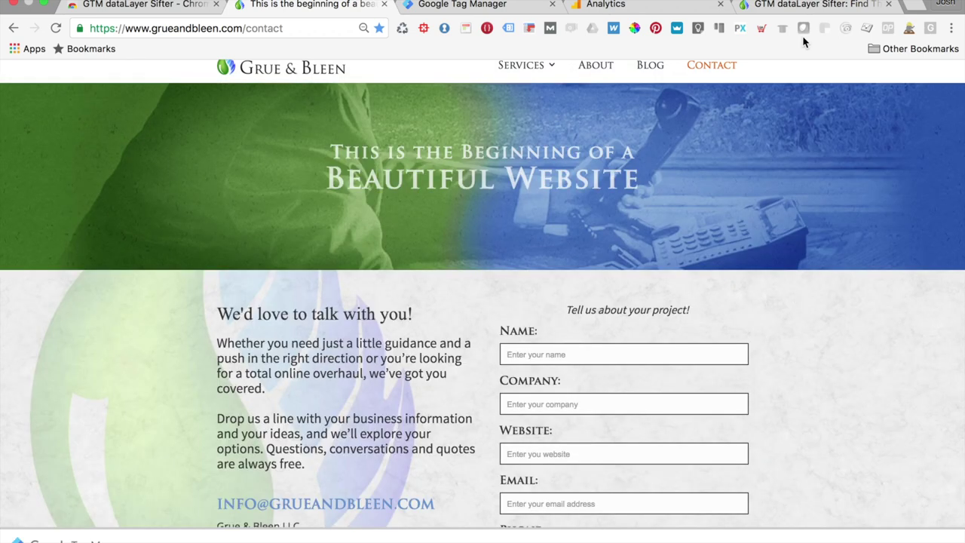
scroll(741, 227, down, 1)
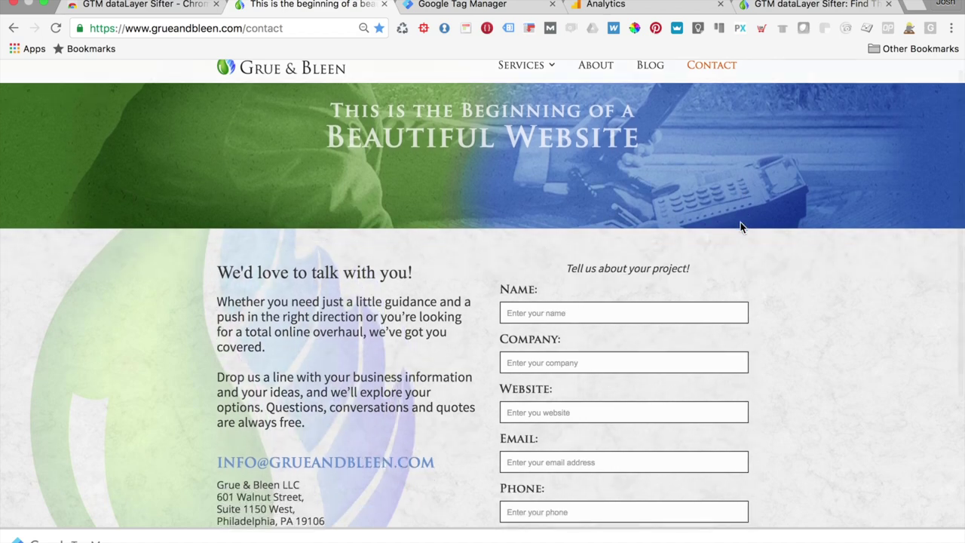
scroll(740, 227, down, 5)
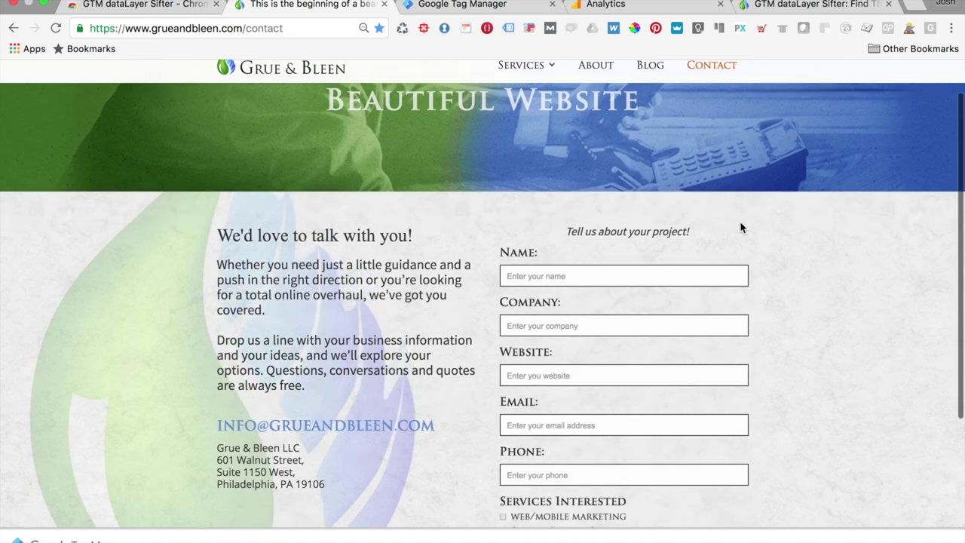
scroll(741, 227, down, 1)
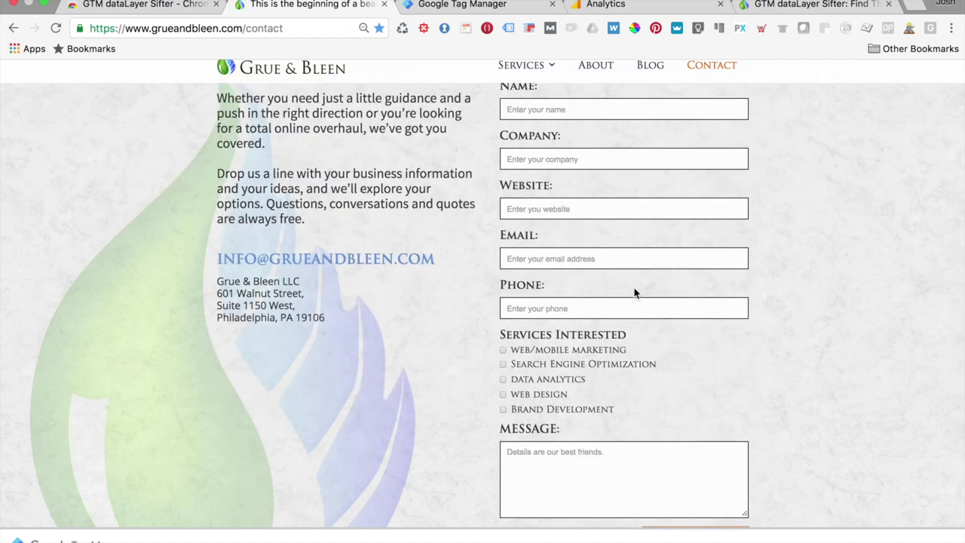
scroll(616, 349, down, 2)
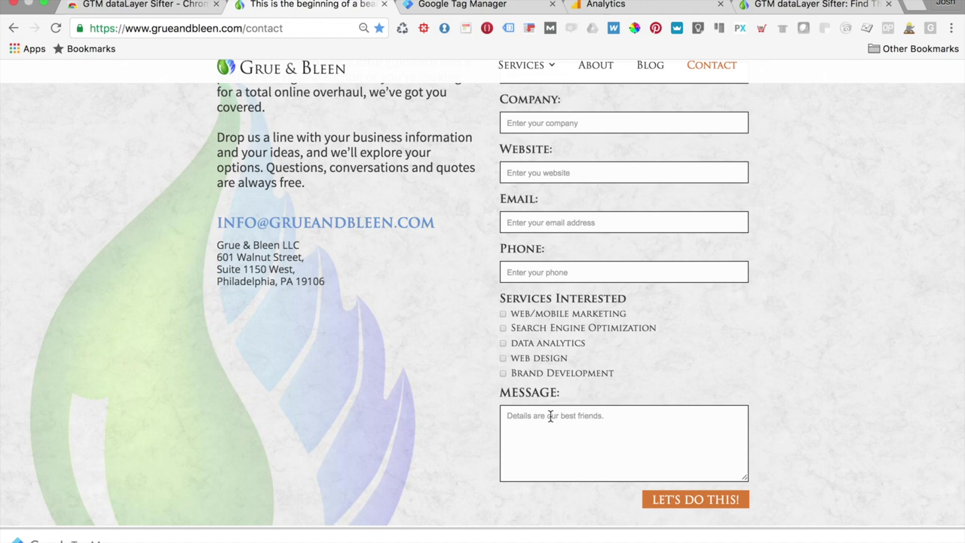
- Enter 'Wow, look at this data we got here!' as the message, try submitting, then go to GTM
click(547, 425)
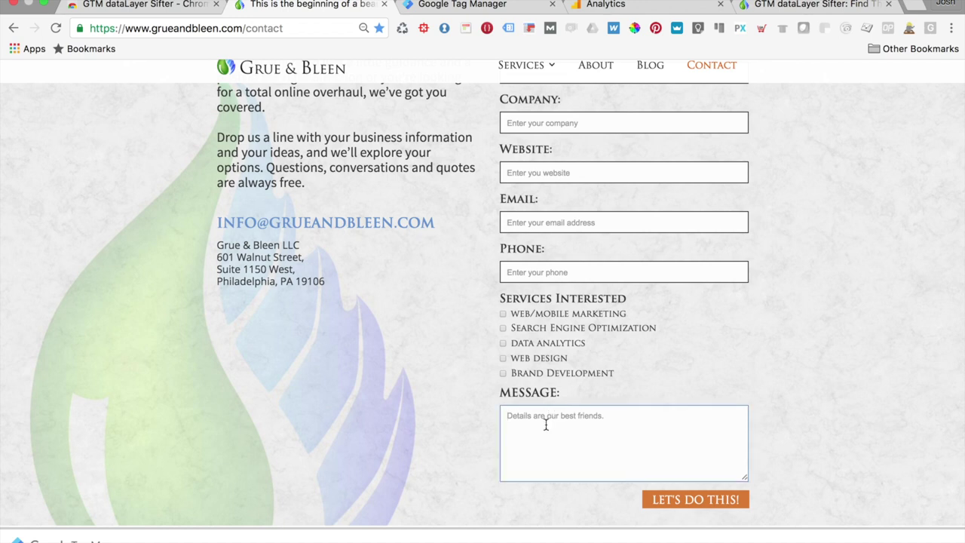
text(Wow,)
text(look at this data we got here!)
scroll(782, 384, down, 2)
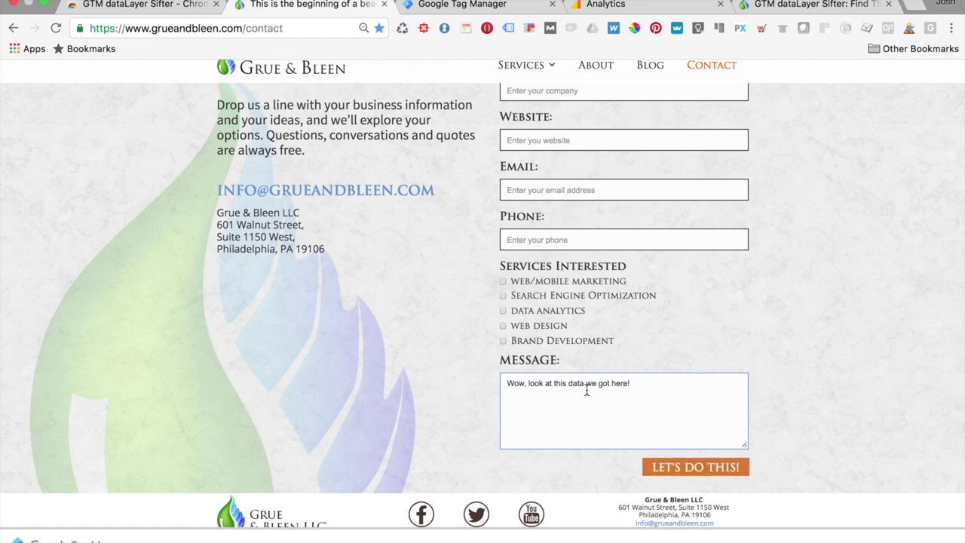
click(716, 471)
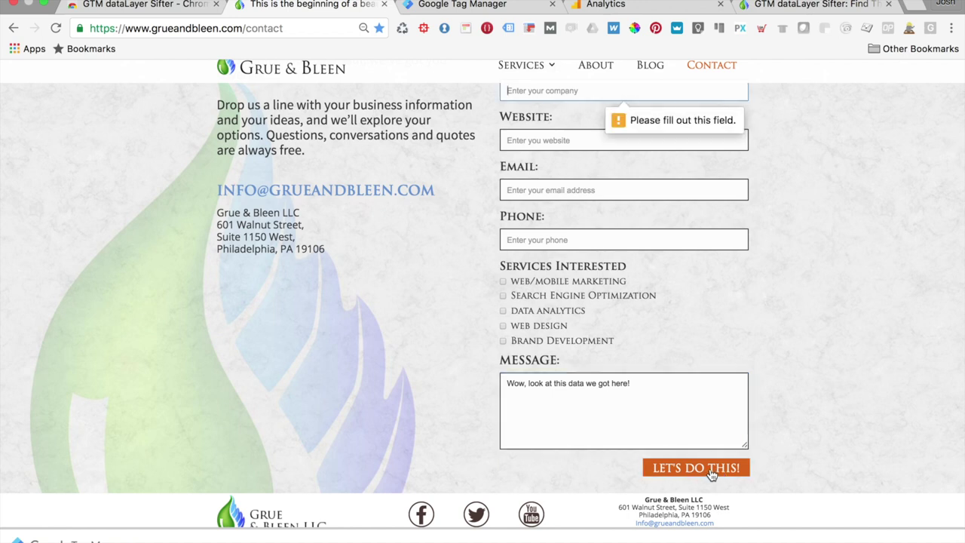
click(465, 6)
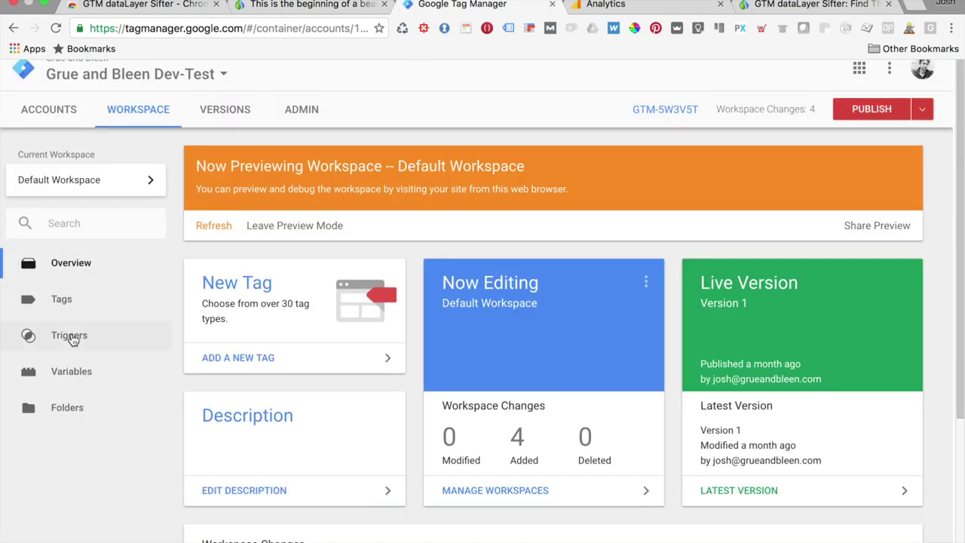
- Edit the Basic Click Trigger's configuration under Triggers, then return to the contact page
click(88, 352)
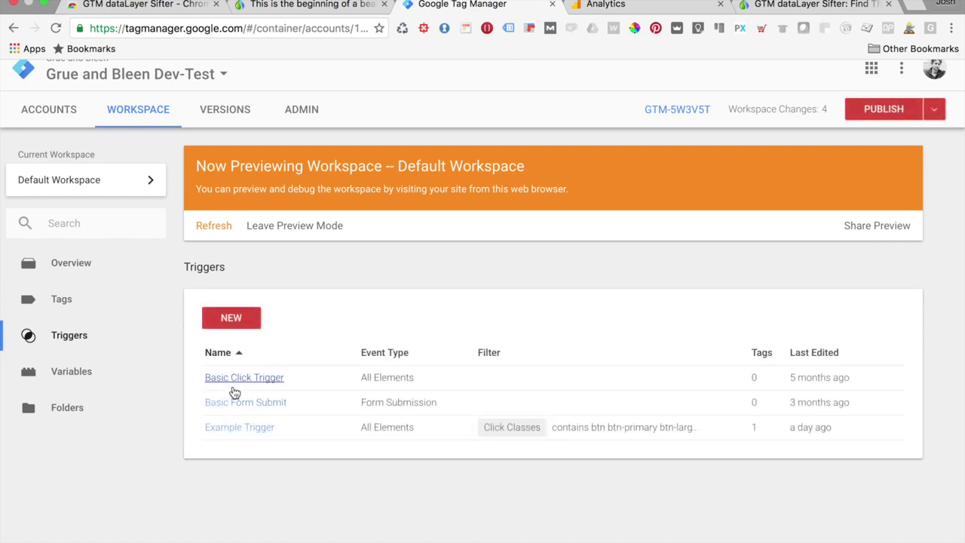
click(427, 371)
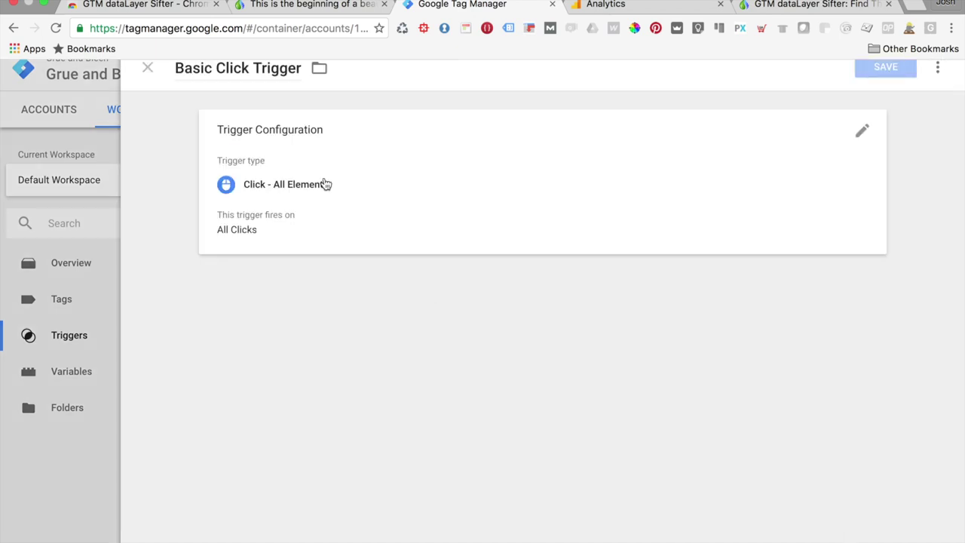
click(862, 130)
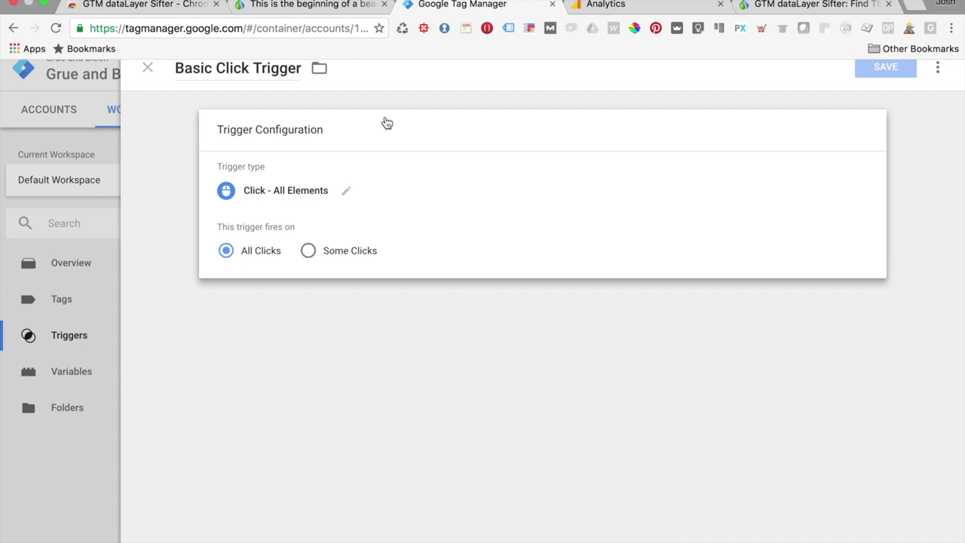
click(327, 8)
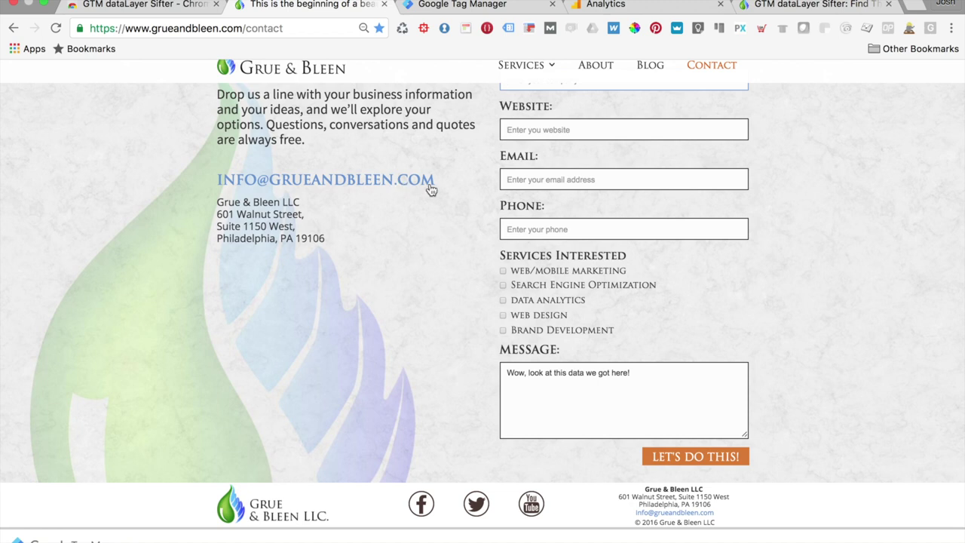
- Fire a click on LET'S DO THIS!, collapse the GTM debug pane, and Inspect the page
click(559, 374)
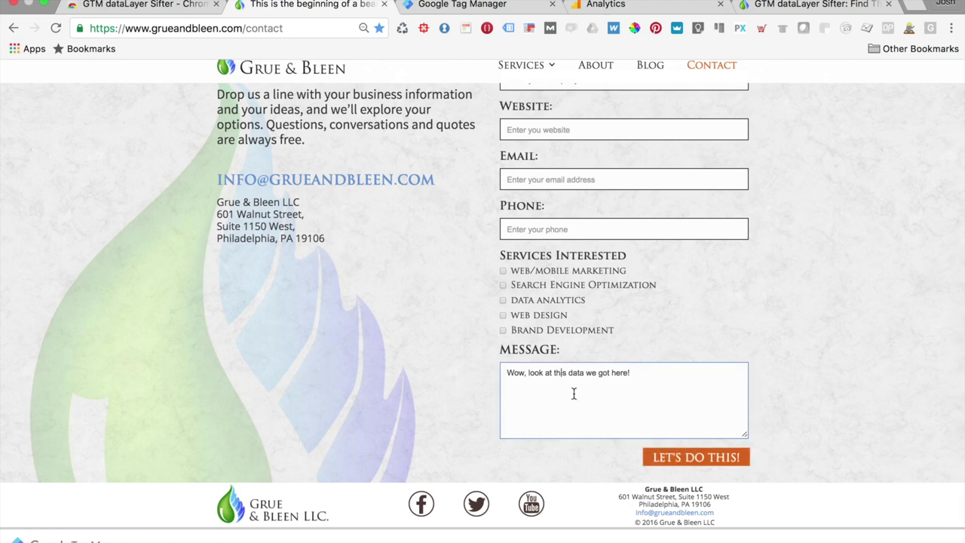
click(694, 454)
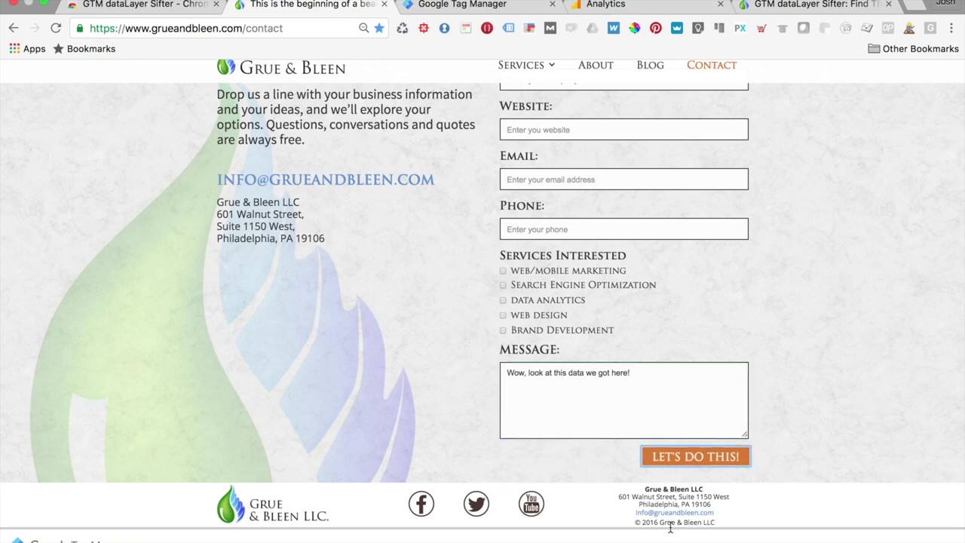
drag(668, 528, 685, 236)
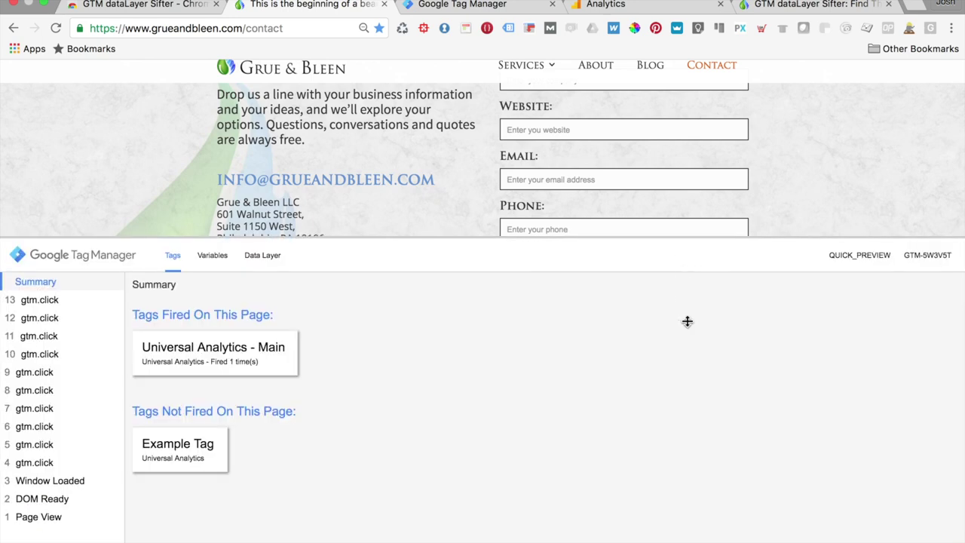
drag(687, 321, 683, 517)
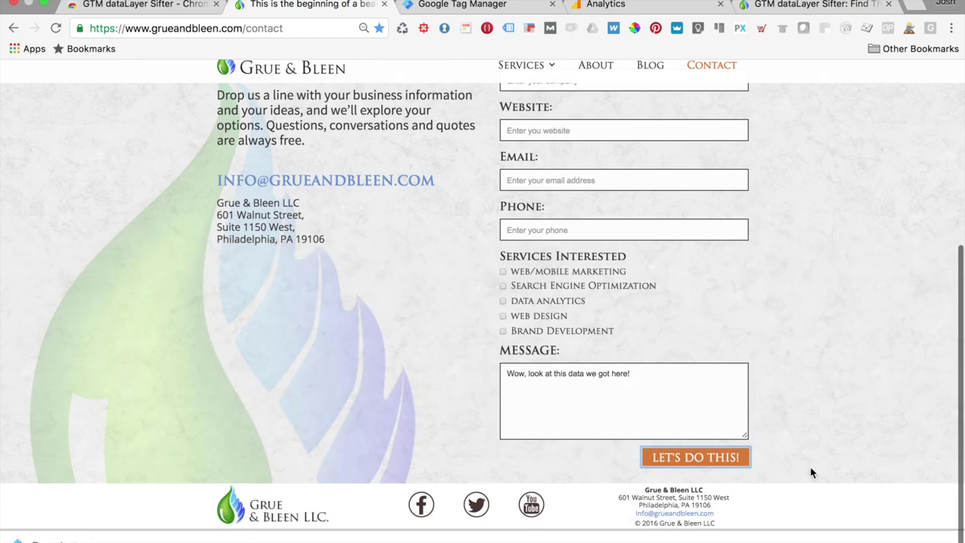
right_click(804, 463)
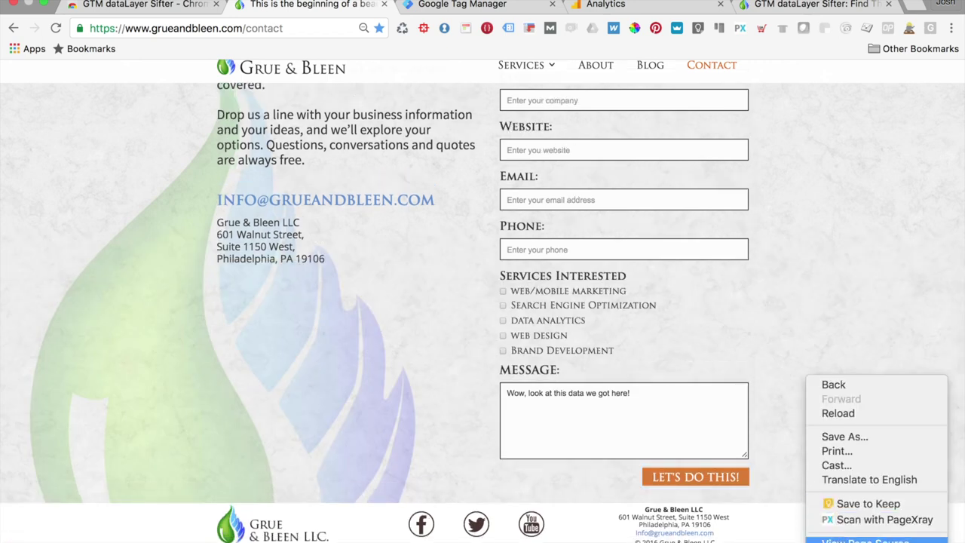
click(801, 471)
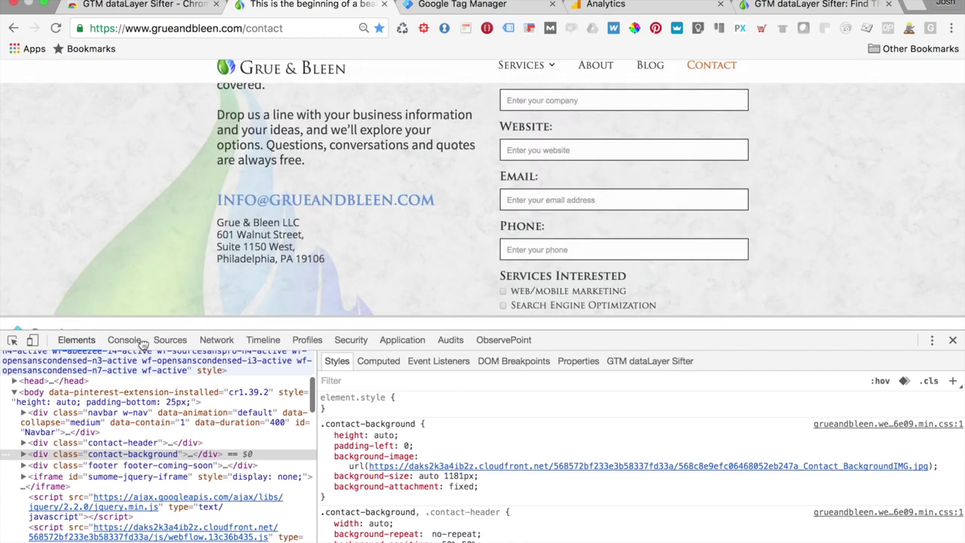
- Print the dataLayer contents in the DevTools Console
click(126, 343)
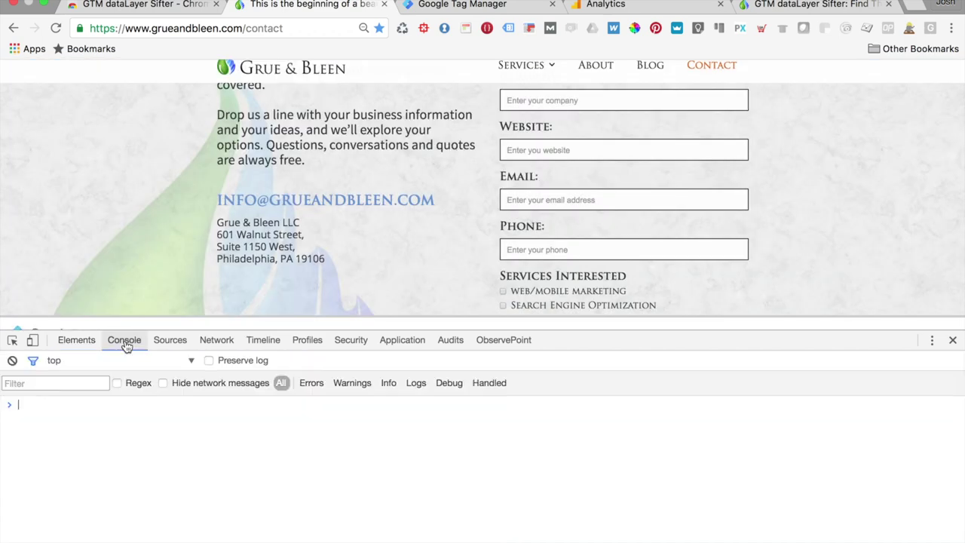
text(dataLayer)
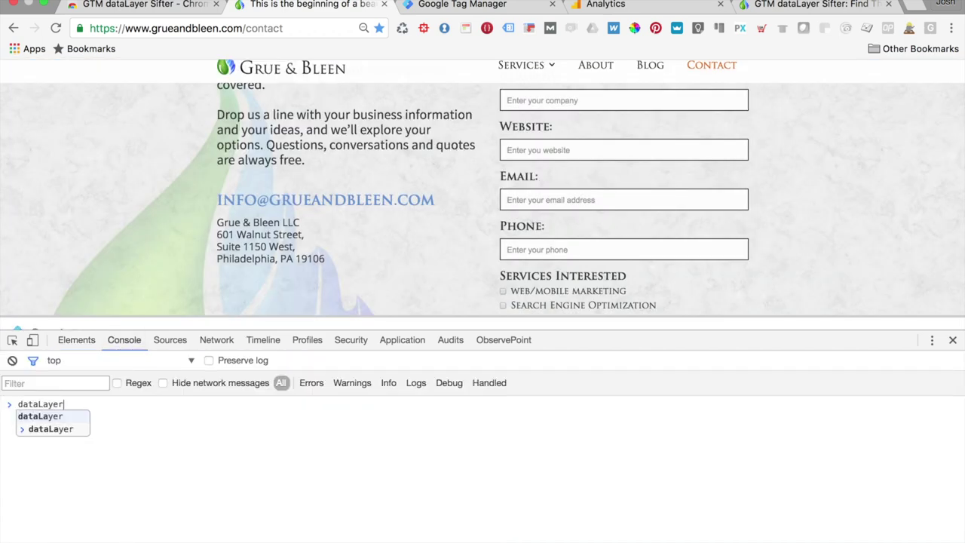
key(Return)
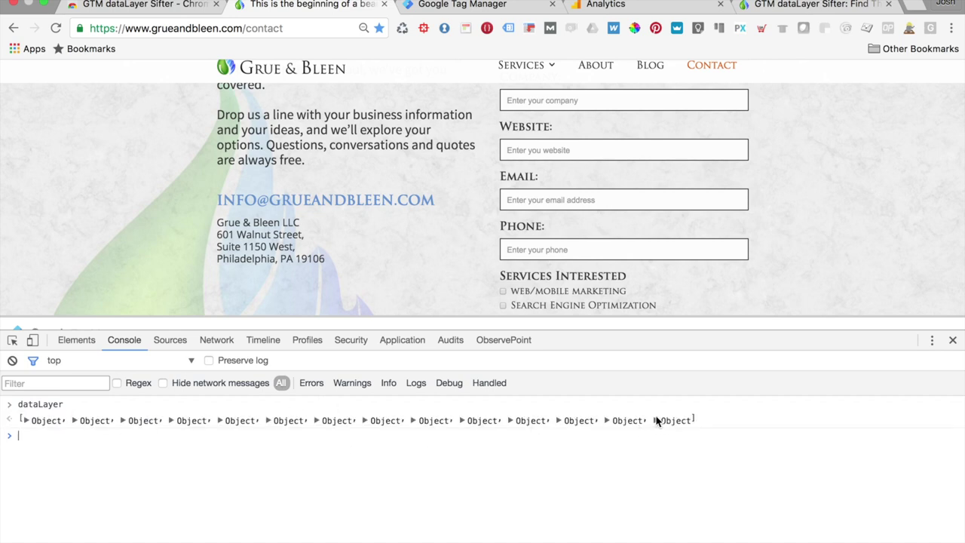
scroll(696, 296, down, 3)
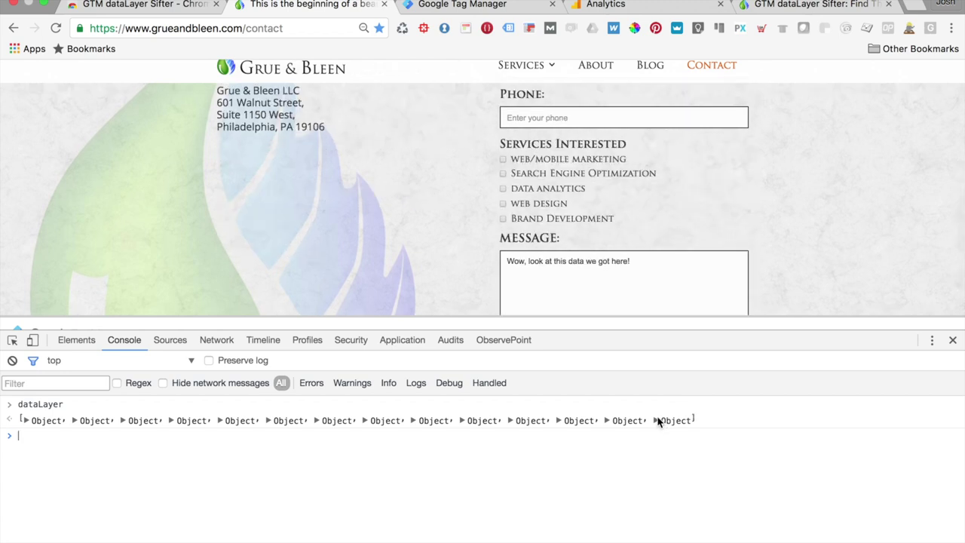
- Expand the last gtm.click object's gtm.element and review its div properties
click(657, 421)
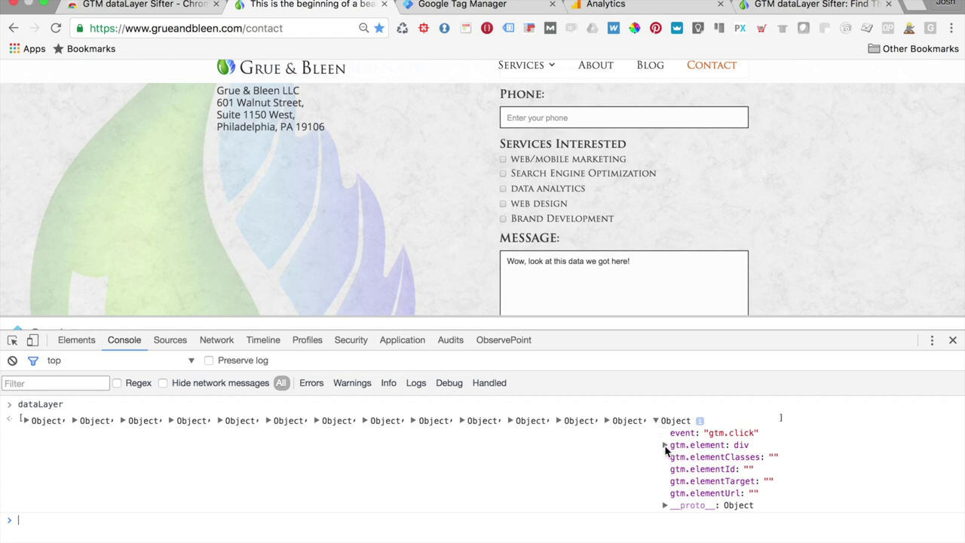
click(665, 445)
scroll(366, 467, down, 3)
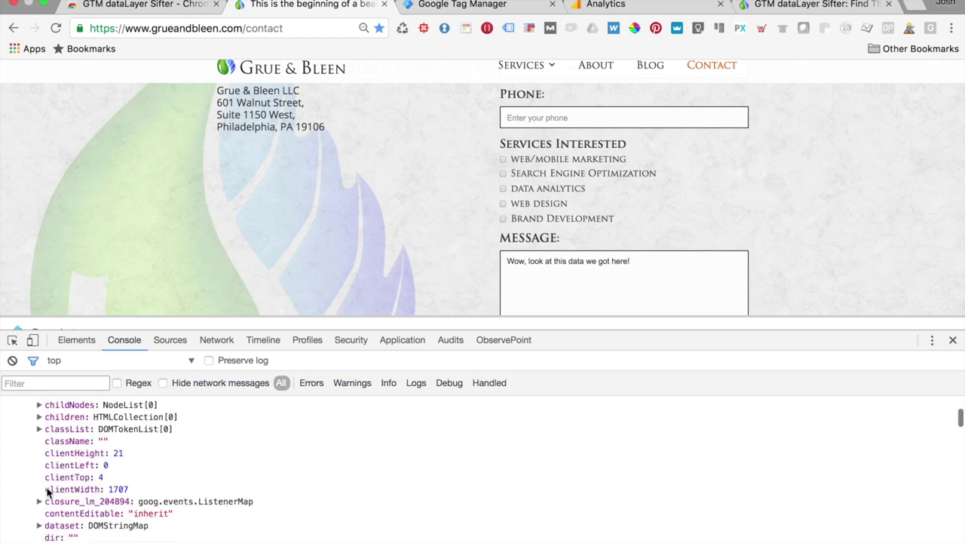
scroll(48, 516, down, 5)
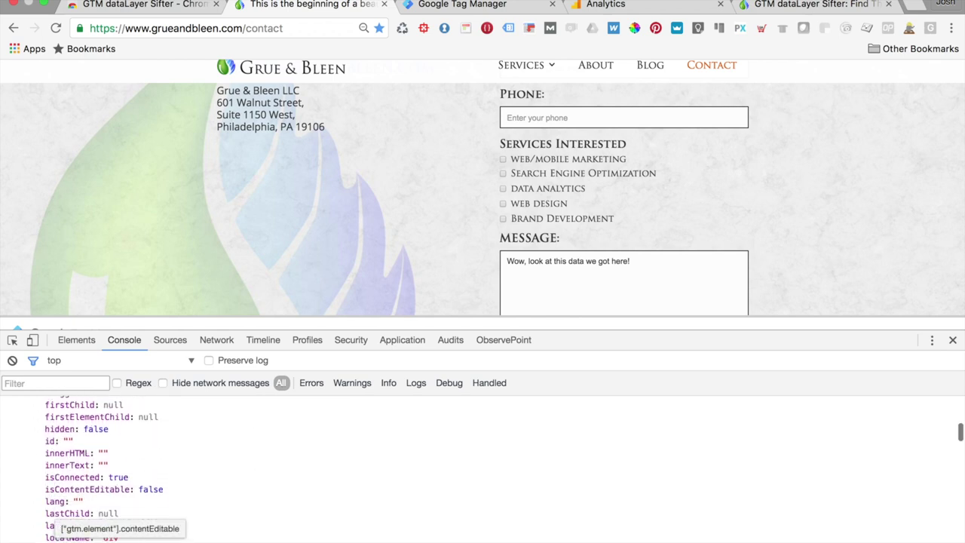
scroll(50, 521, down, 5)
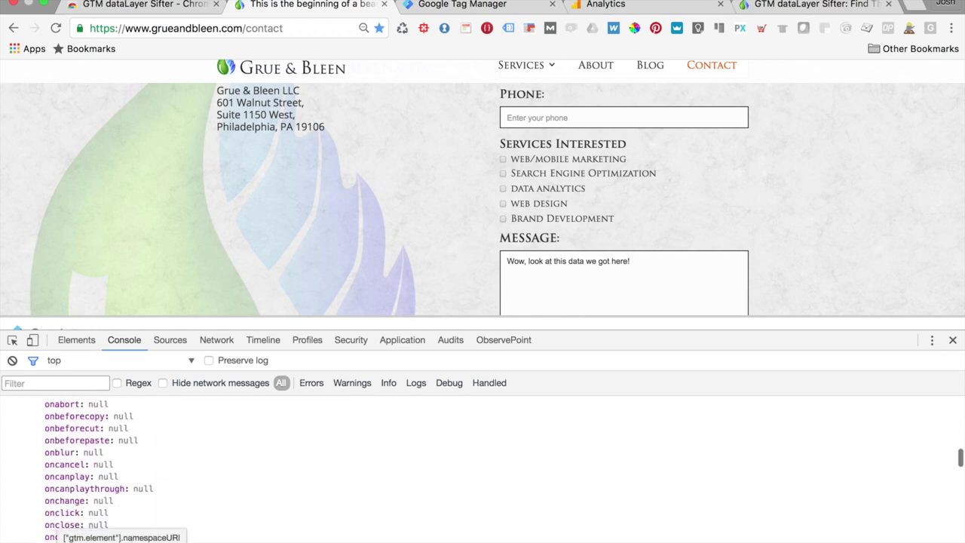
scroll(53, 513, down, 15)
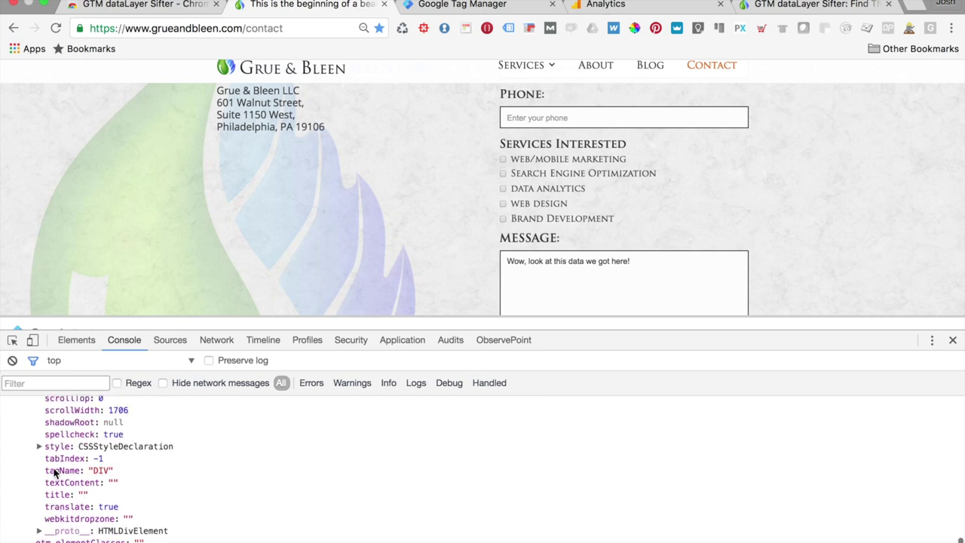
scroll(54, 472, up, 5)
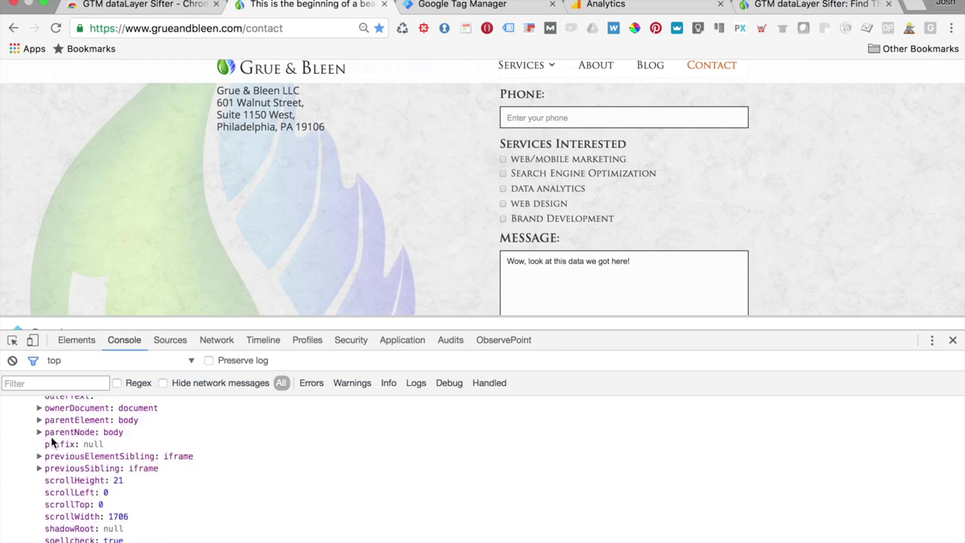
scroll(52, 452, up, 3)
scroll(113, 473, up, 6)
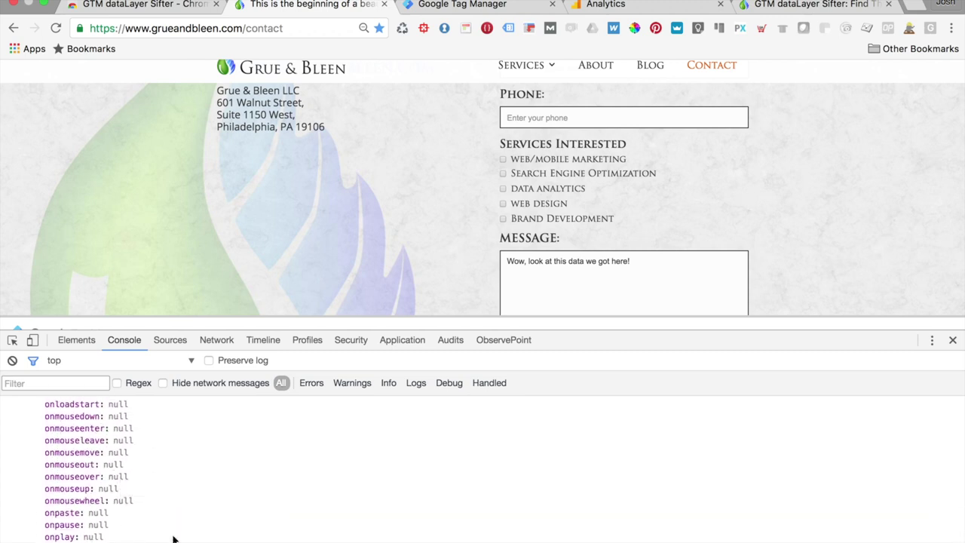
scroll(172, 539, up, 8)
scroll(172, 538, up, 10)
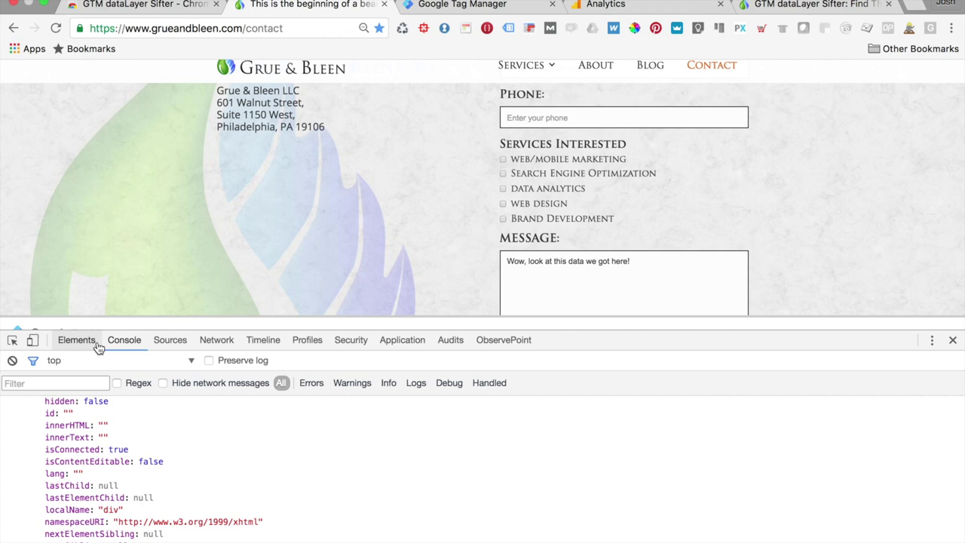
scroll(105, 439, up, 2)
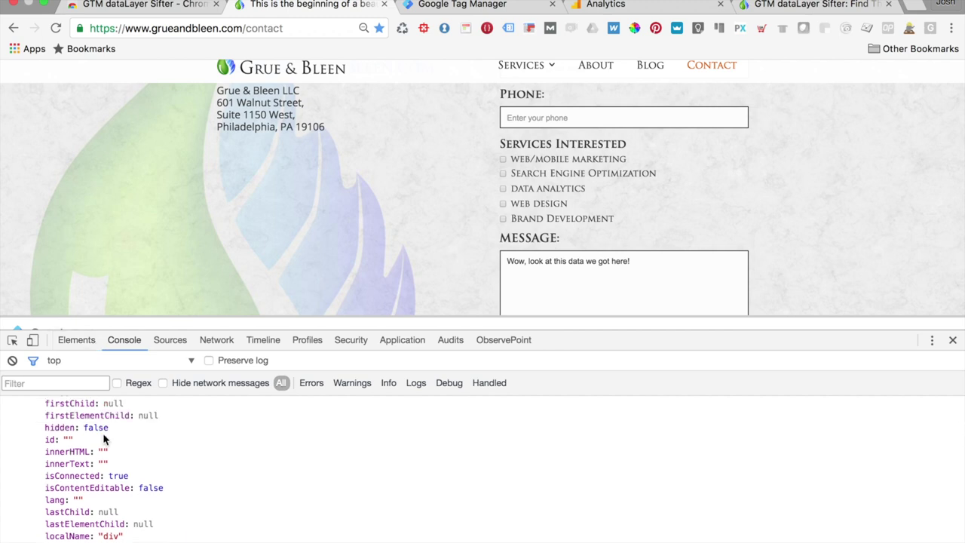
scroll(105, 439, up, 8)
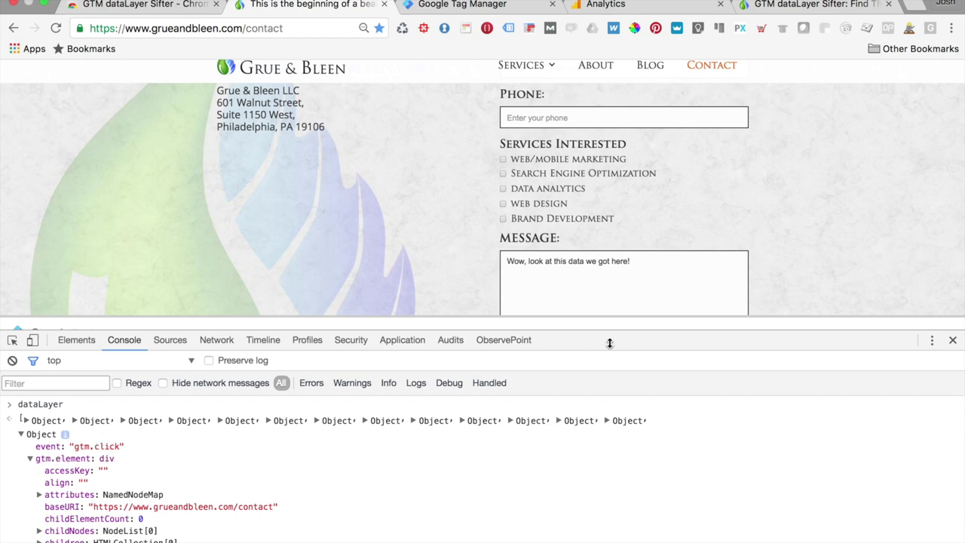
- Expand the latest gtm.click entry and its gtm.element properties
click(613, 421)
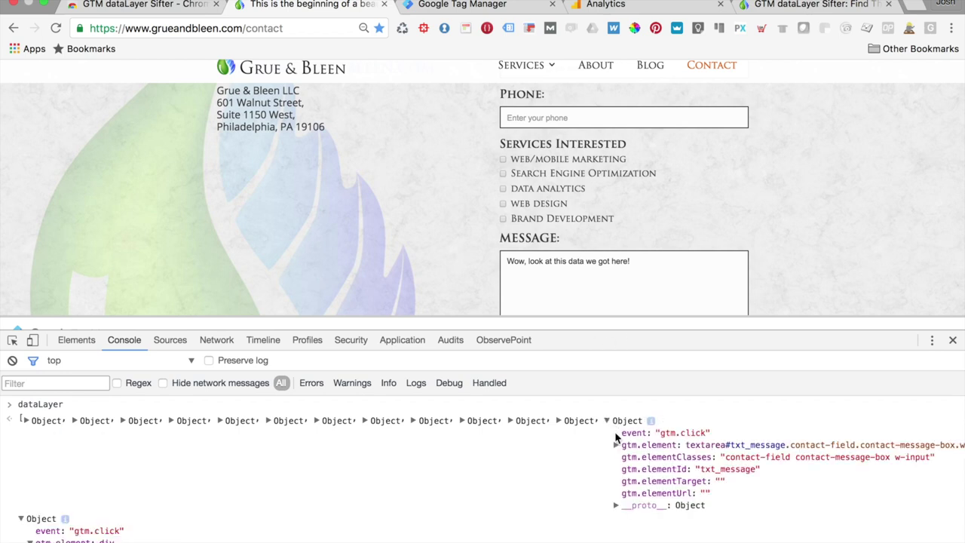
click(616, 445)
scroll(635, 469, down, 1)
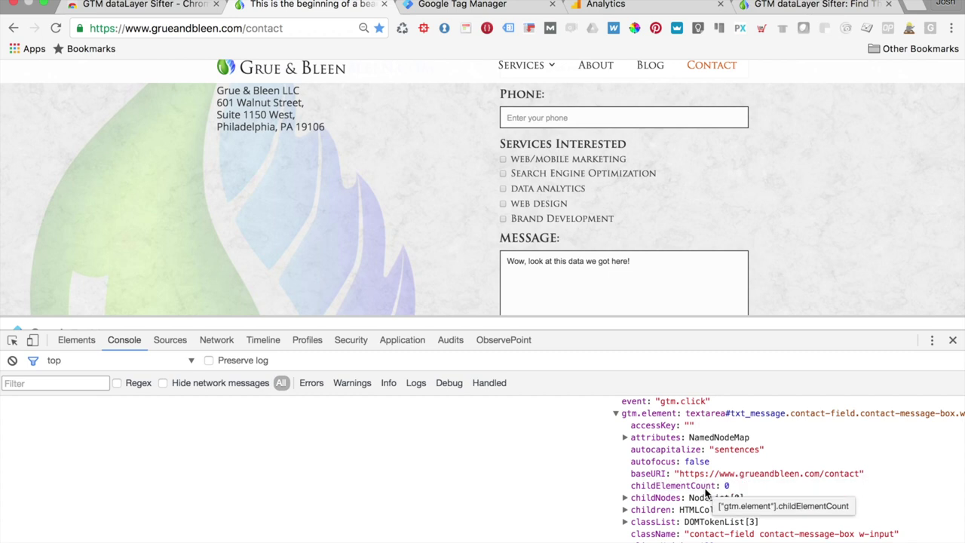
scroll(682, 467, up, 1)
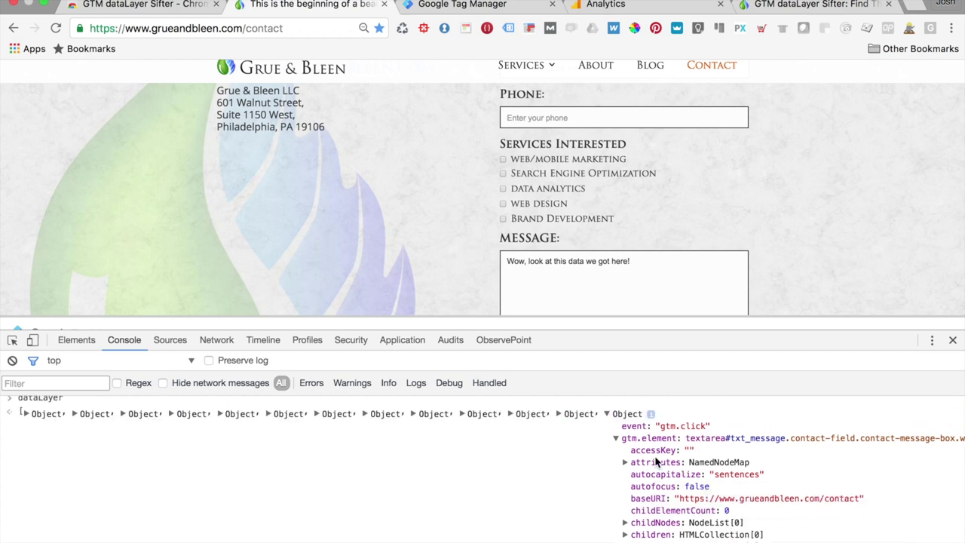
scroll(665, 444, down, 1)
scroll(666, 444, up, 1)
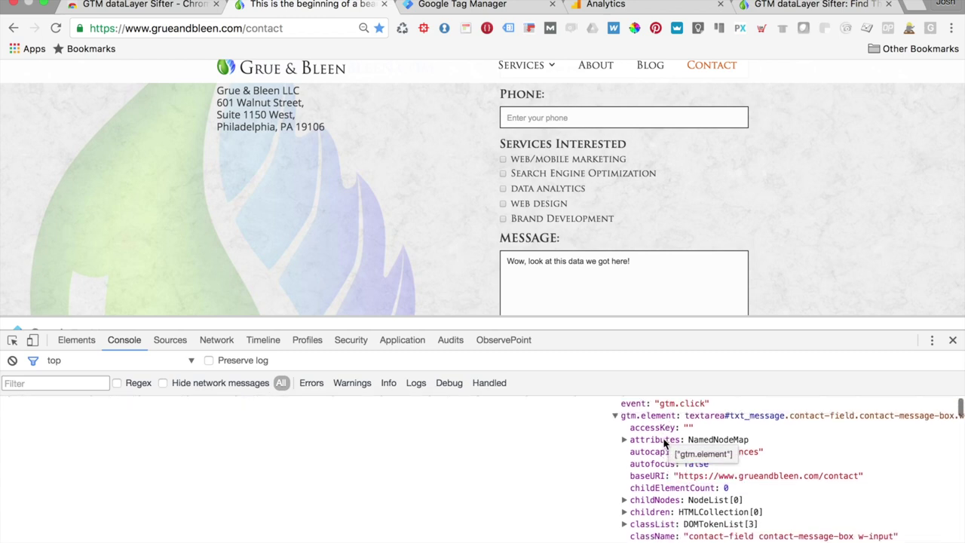
scroll(666, 444, down, 3)
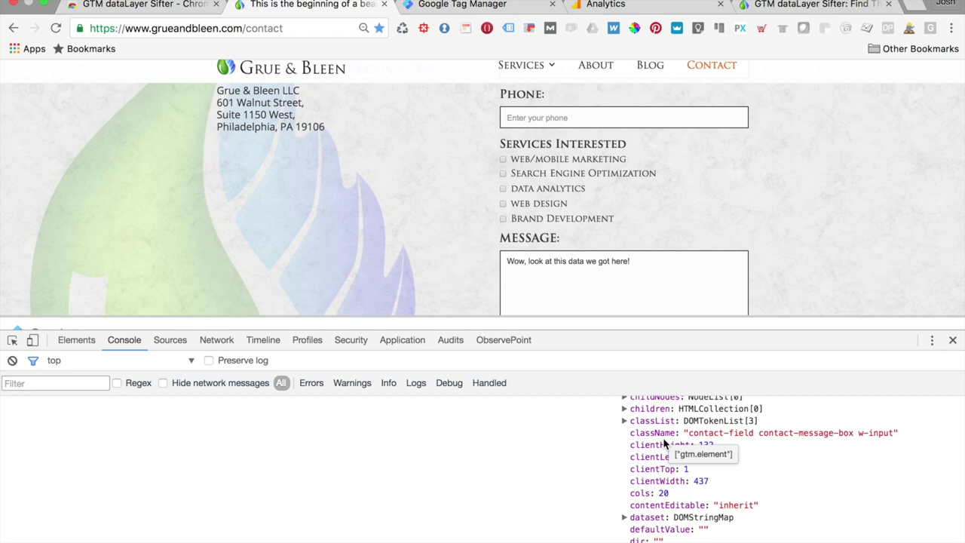
scroll(665, 444, down, 1)
scroll(666, 444, down, 1)
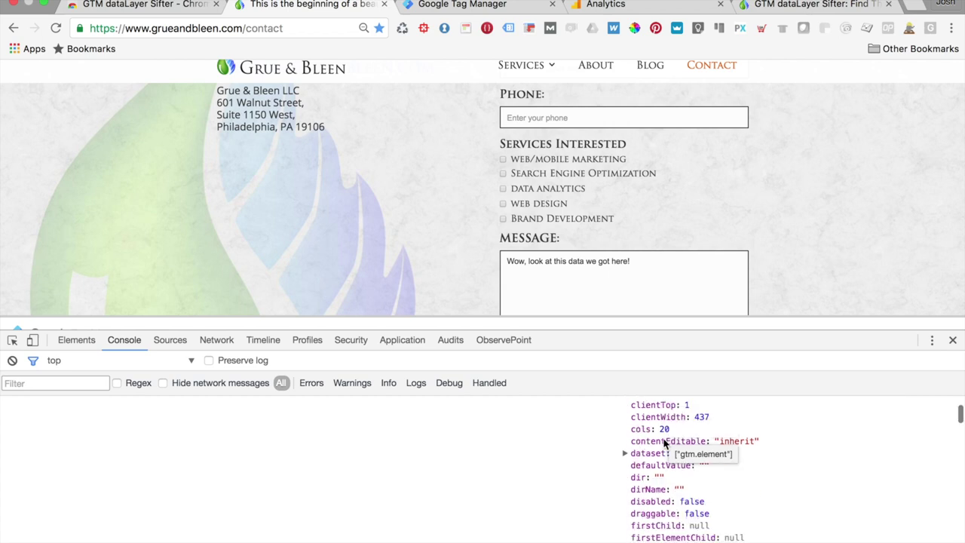
scroll(665, 444, down, 1)
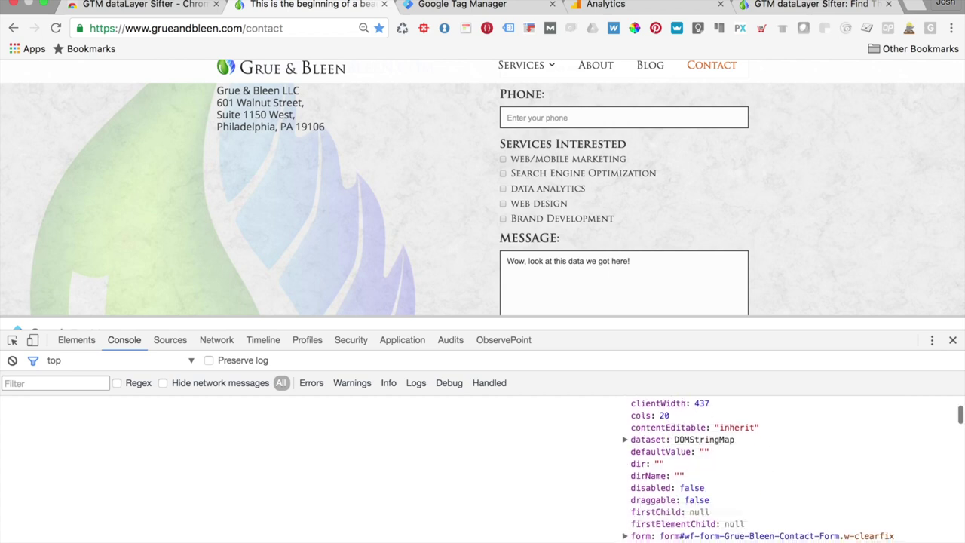
- Open the form's item 10 textarea and find its value 'Wow, look at this data we got here!'
click(625, 536)
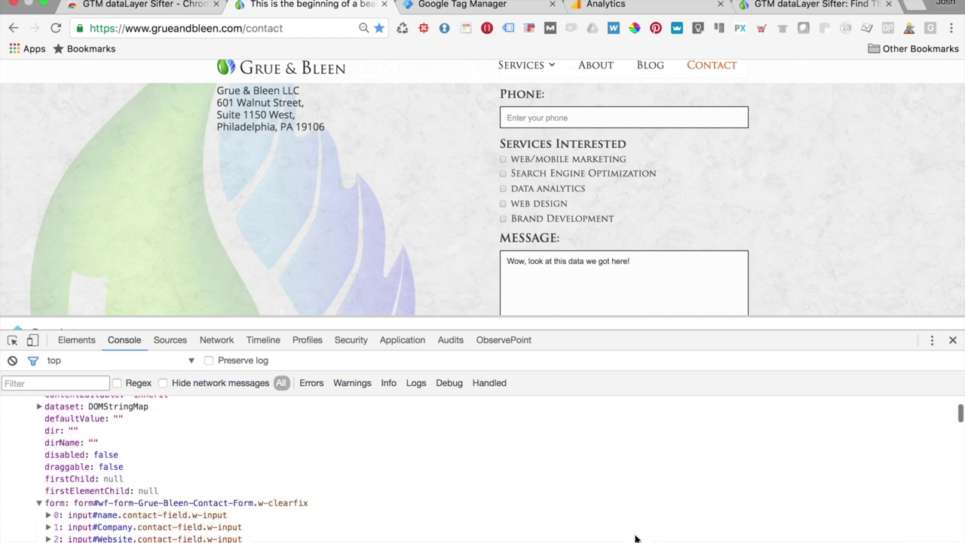
scroll(230, 502, down, 3)
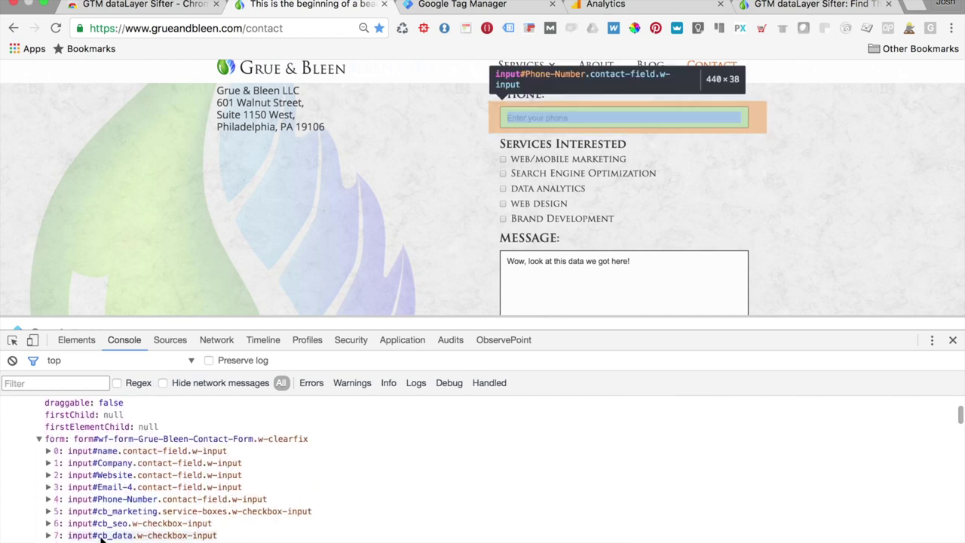
scroll(101, 538, down, 1)
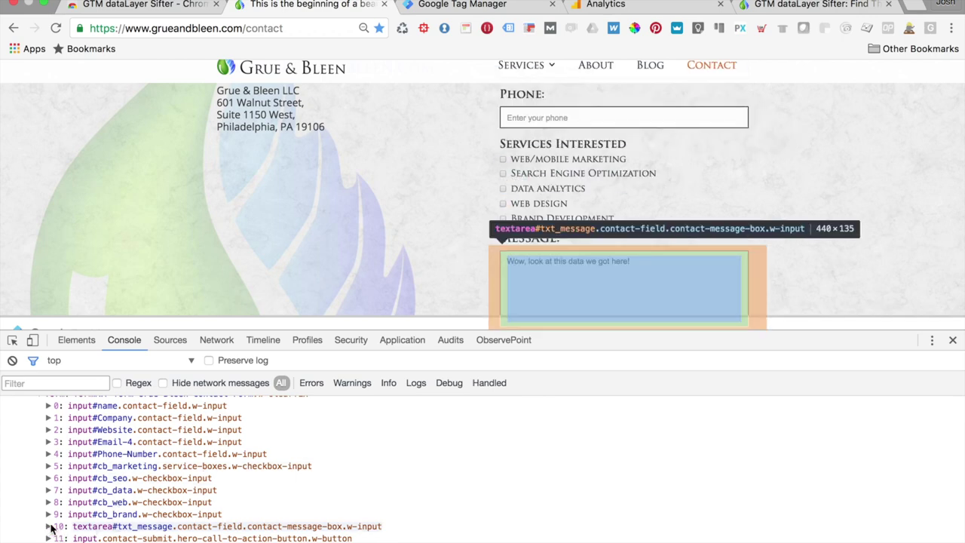
click(134, 527)
scroll(132, 526, down, 5)
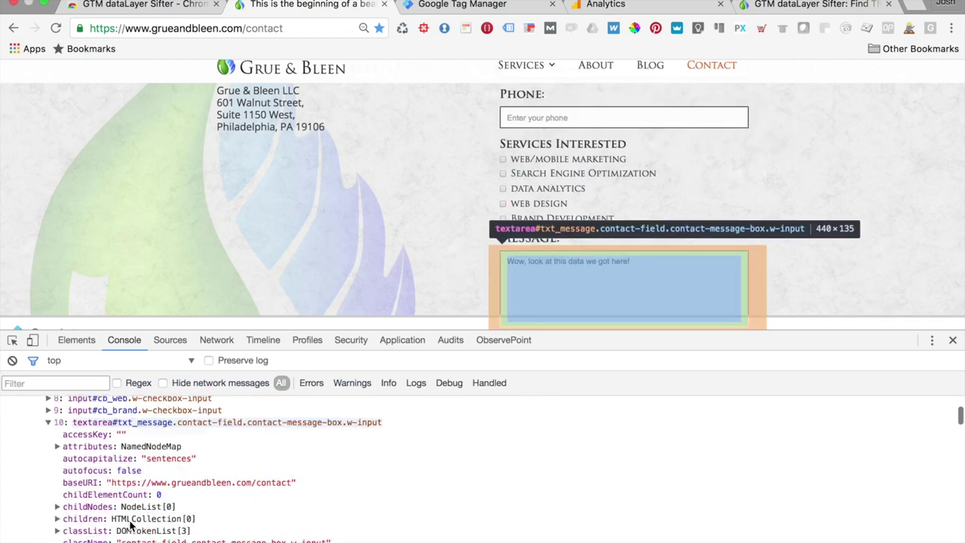
scroll(131, 526, down, 1)
scroll(59, 472, down, 4)
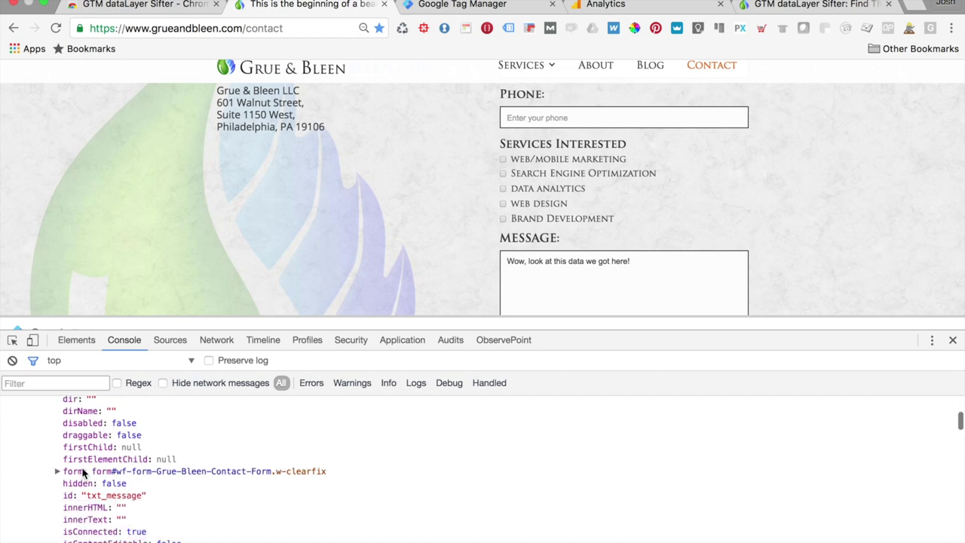
scroll(83, 472, down, 10)
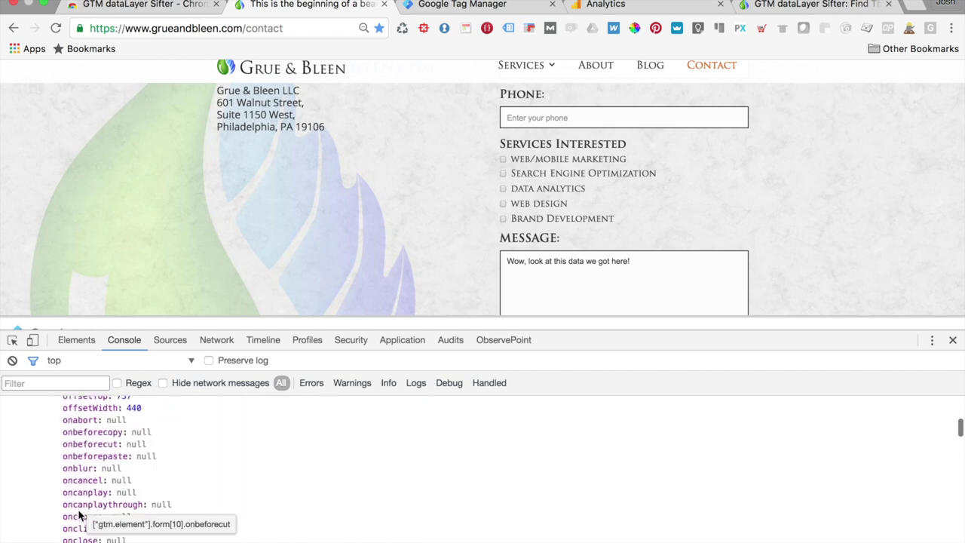
scroll(79, 514, down, 12)
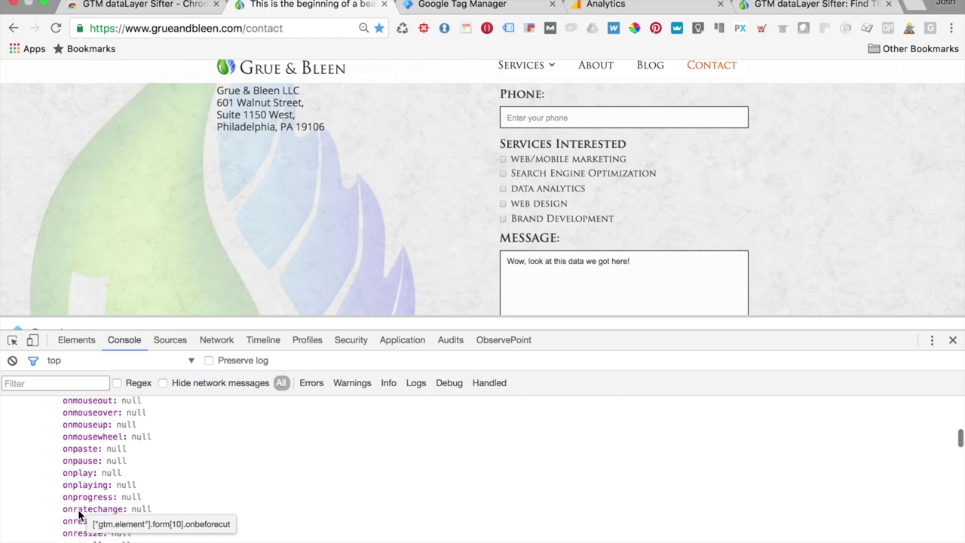
scroll(79, 515, down, 15)
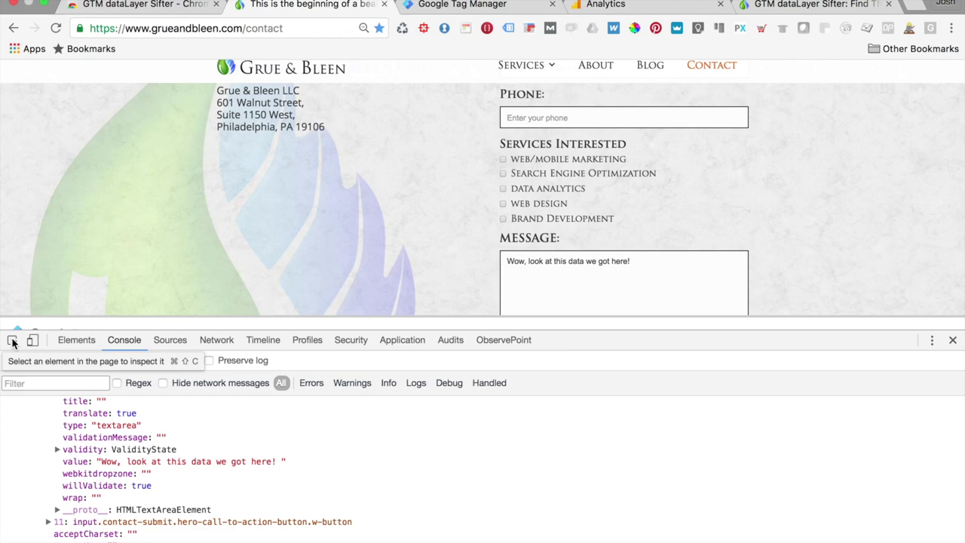
- Open the GTM dataLayer Sifter tab in DevTools and expand its event list
click(72, 343)
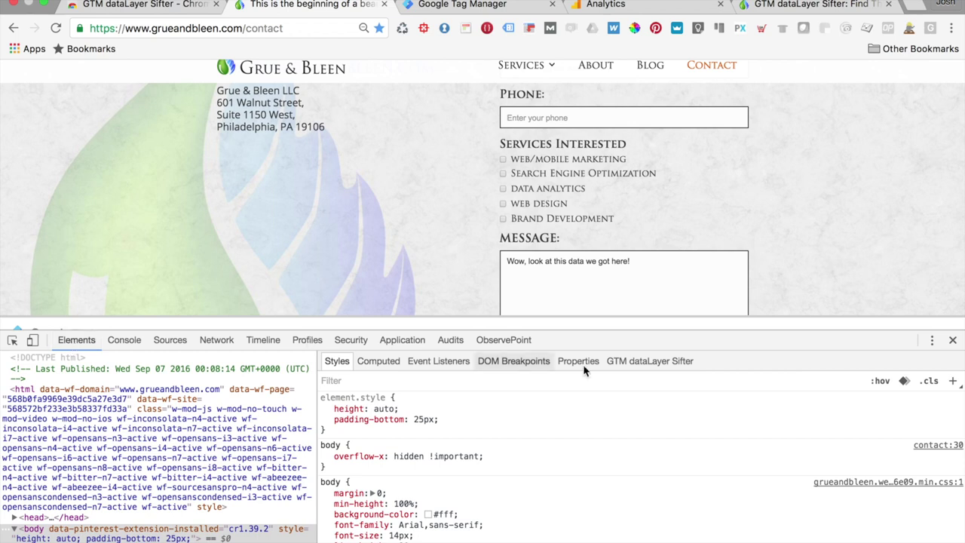
click(647, 363)
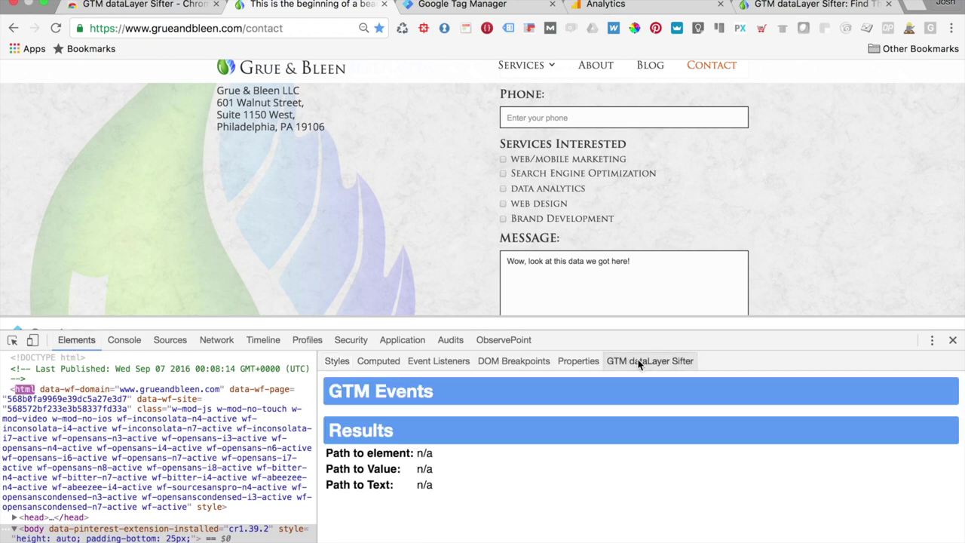
click(485, 391)
scroll(455, 519, down, 5)
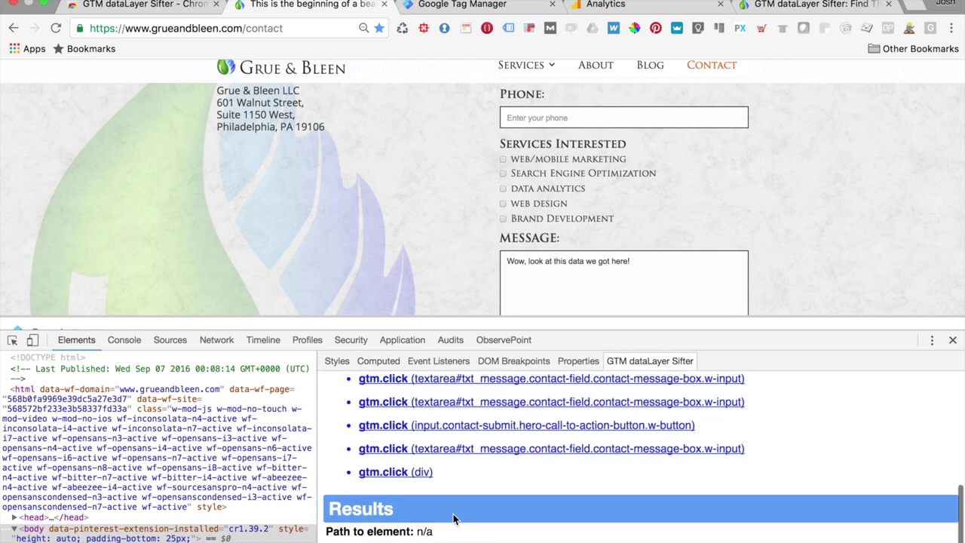
scroll(455, 519, up, 1)
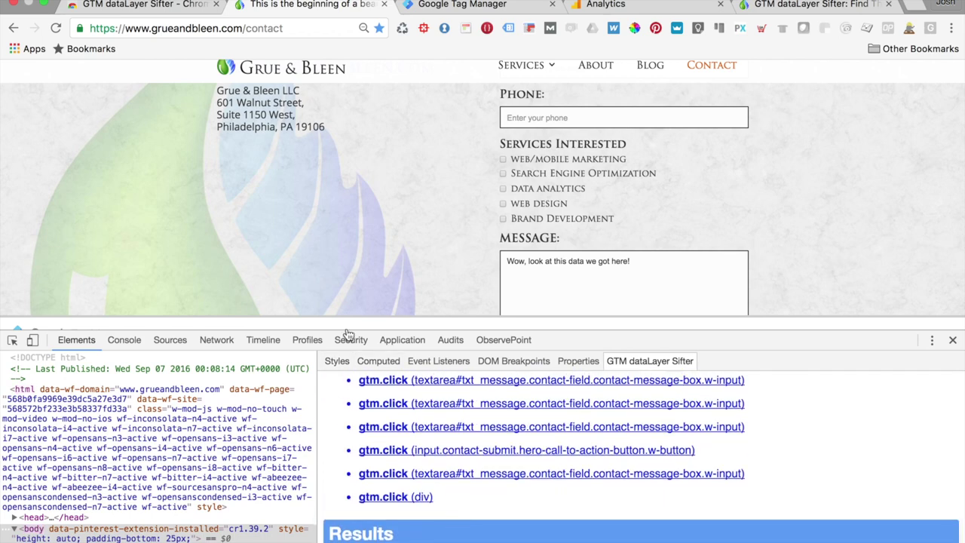
- Resize the DevTools panel and submit the contact form to log new gtm.click events
drag(353, 329, 383, 520)
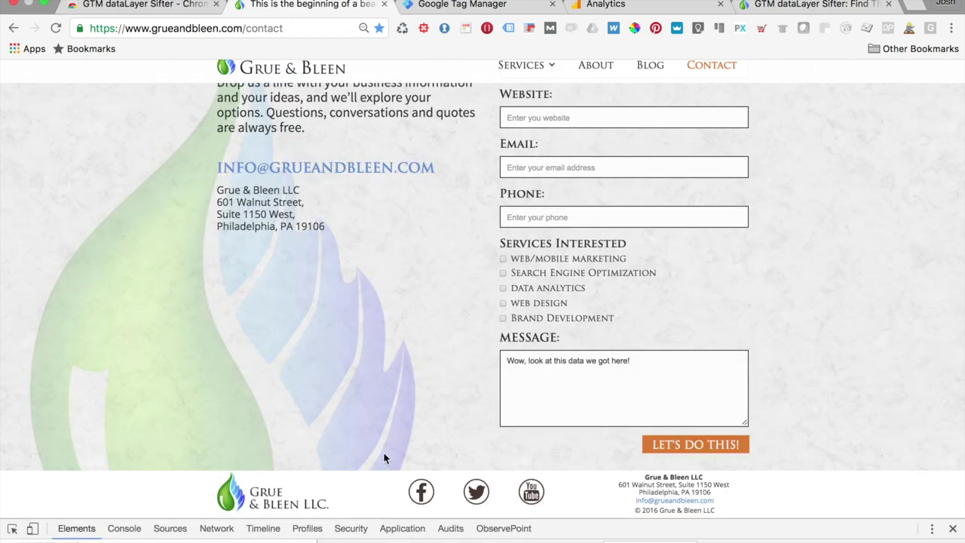
drag(399, 403, 447, 449)
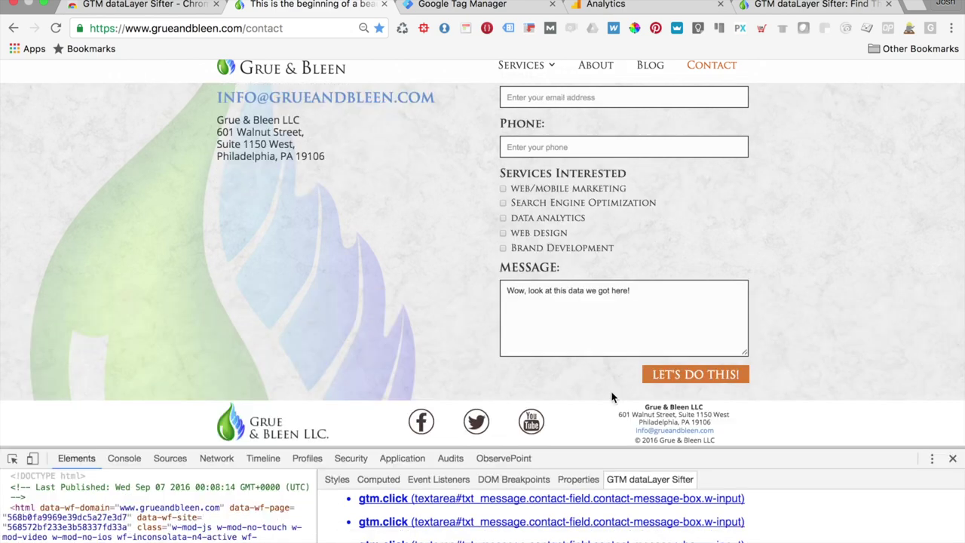
click(702, 382)
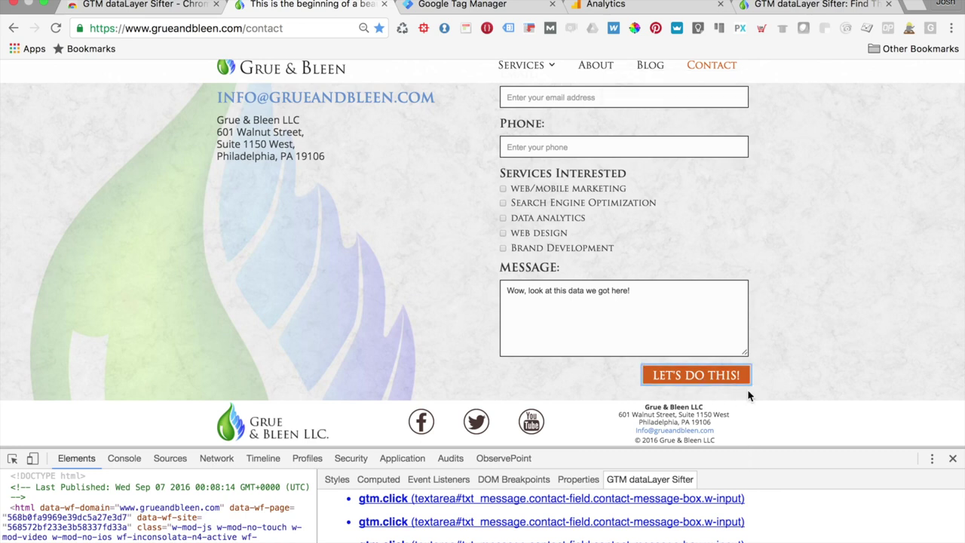
scroll(743, 355, up, 2)
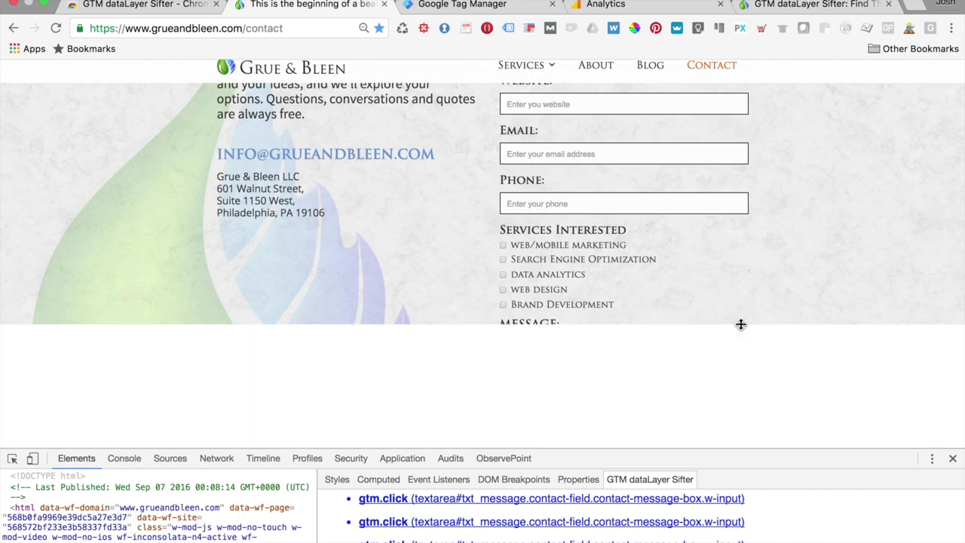
- Select the submit button's gtm.click event in the dataLayer Sifter
drag(740, 327, 742, 326)
scroll(641, 453, down, 5)
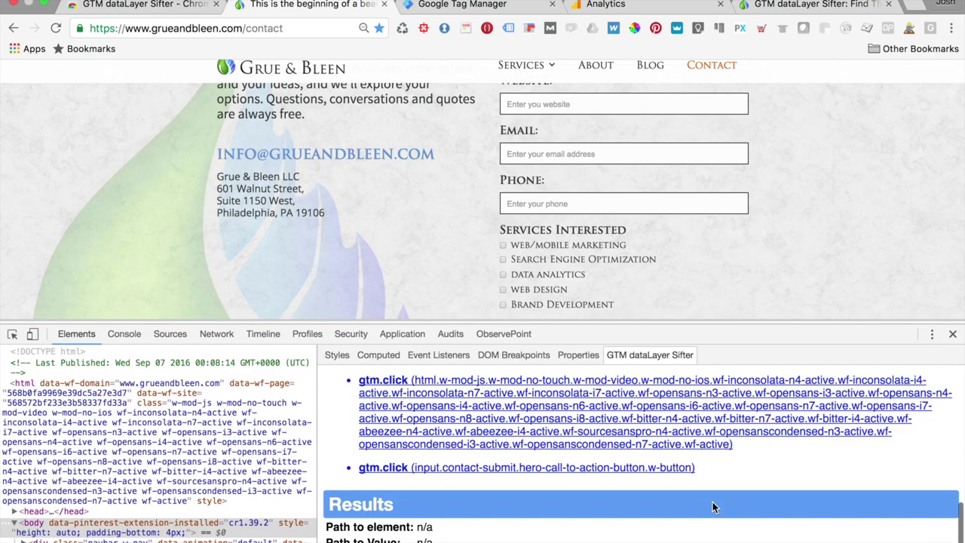
click(608, 467)
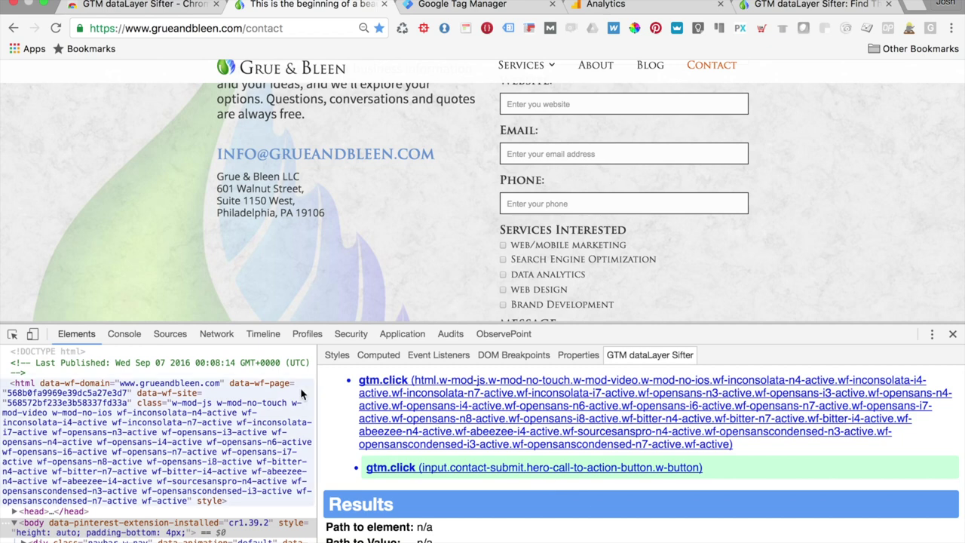
scroll(507, 245, down, 5)
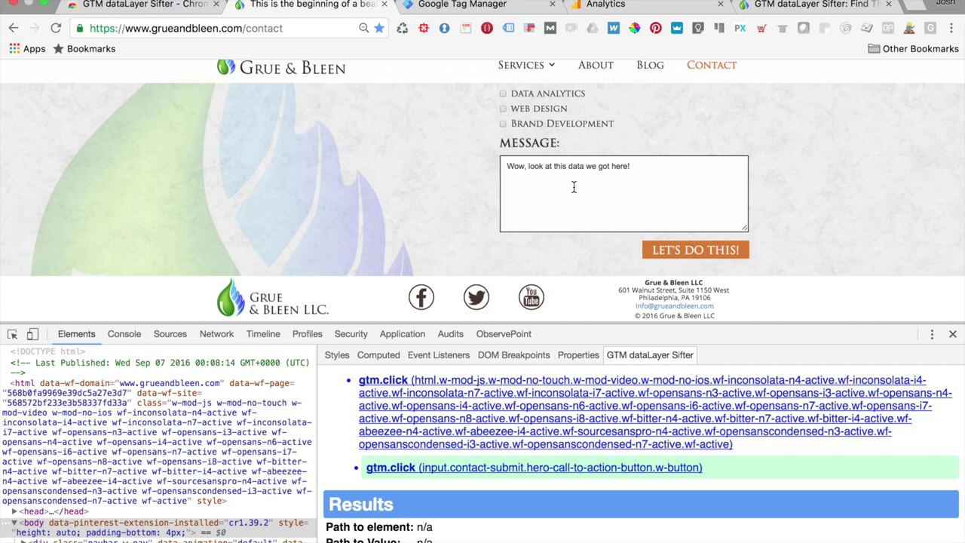
- Inspect the Message textarea and select its path gtm.element.parentElement.childNodes.18.value
click(12, 335)
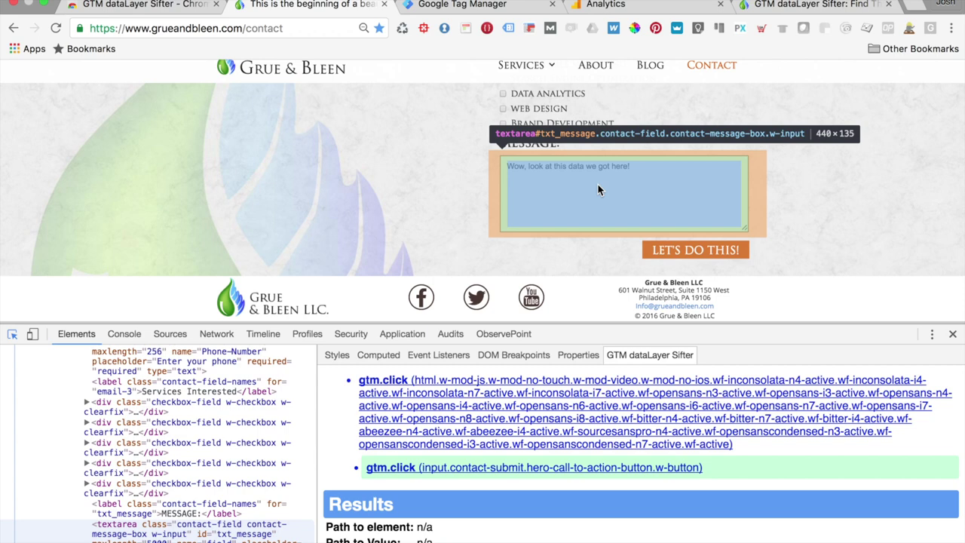
click(598, 185)
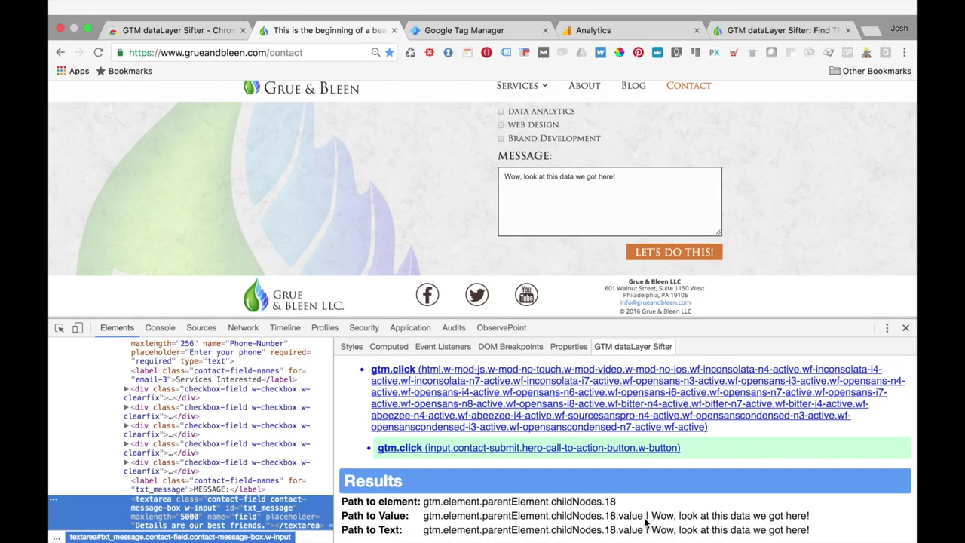
drag(645, 520, 425, 514)
key(super+c)
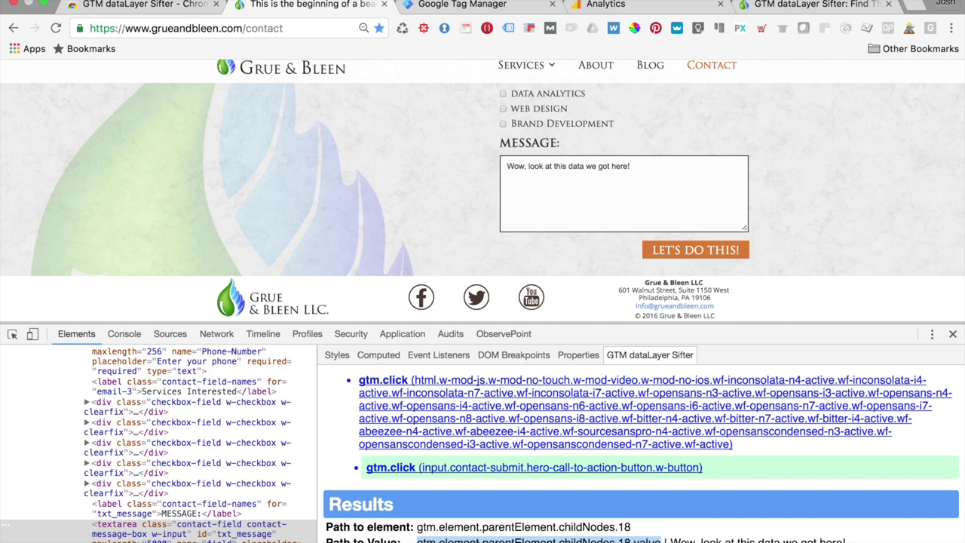
- Close the open trigger in Google Tag Manager and go to Variables
click(143, 5)
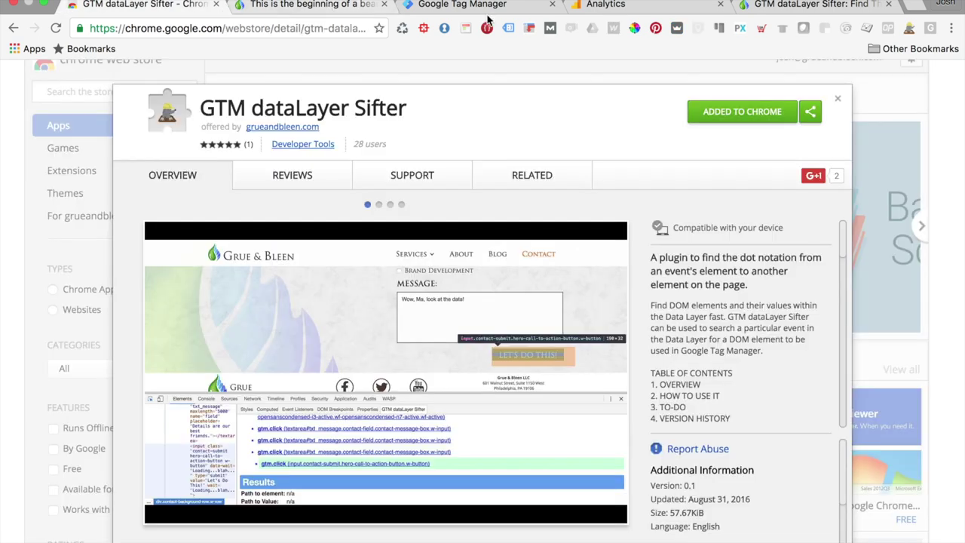
click(488, 16)
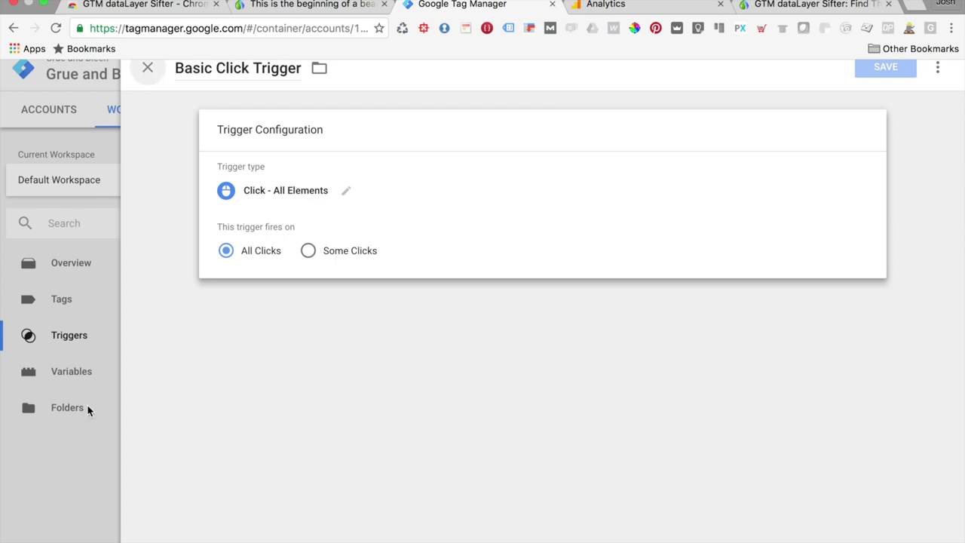
click(102, 372)
click(98, 373)
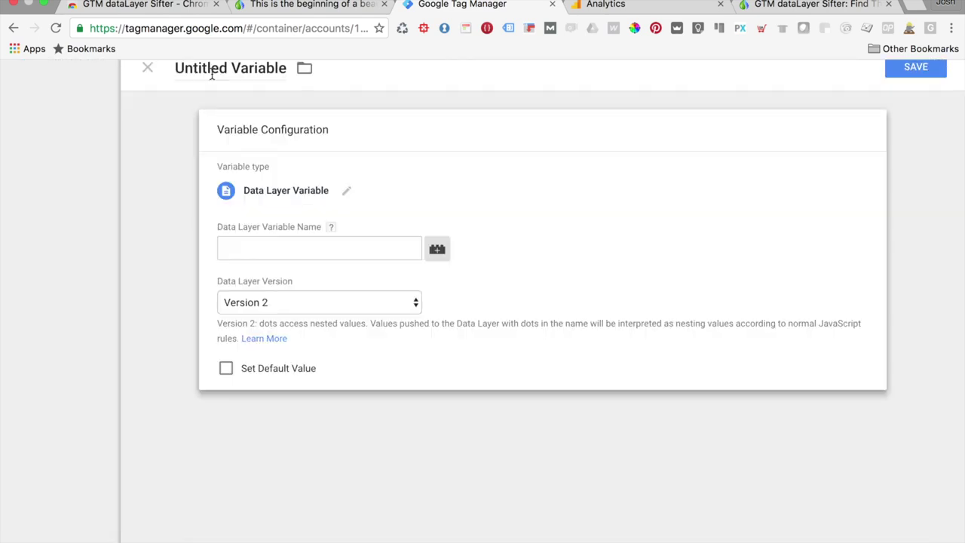
- Name the new variable 'Tutorial dataLayer Variable - GTM Sifter'
double_click(200, 68)
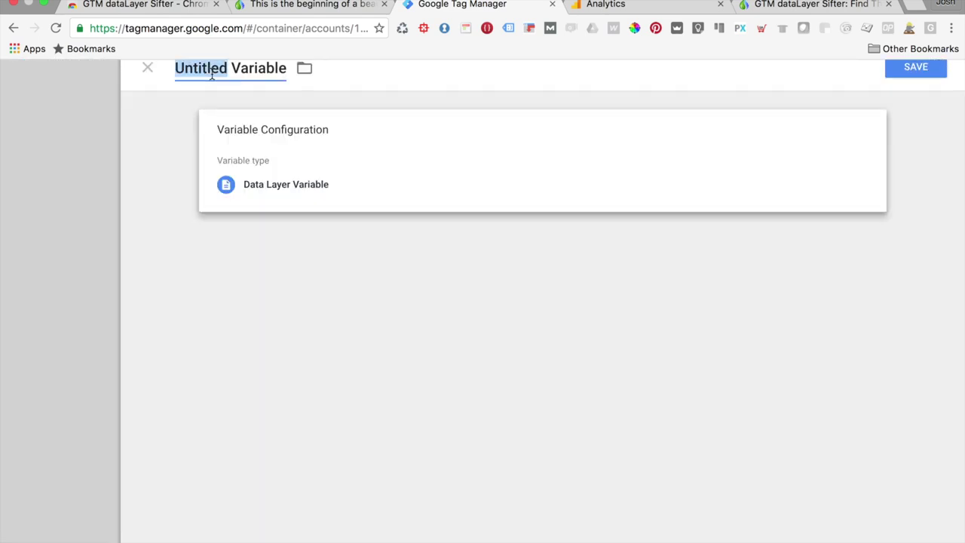
click(212, 73)
triple_click(243, 76)
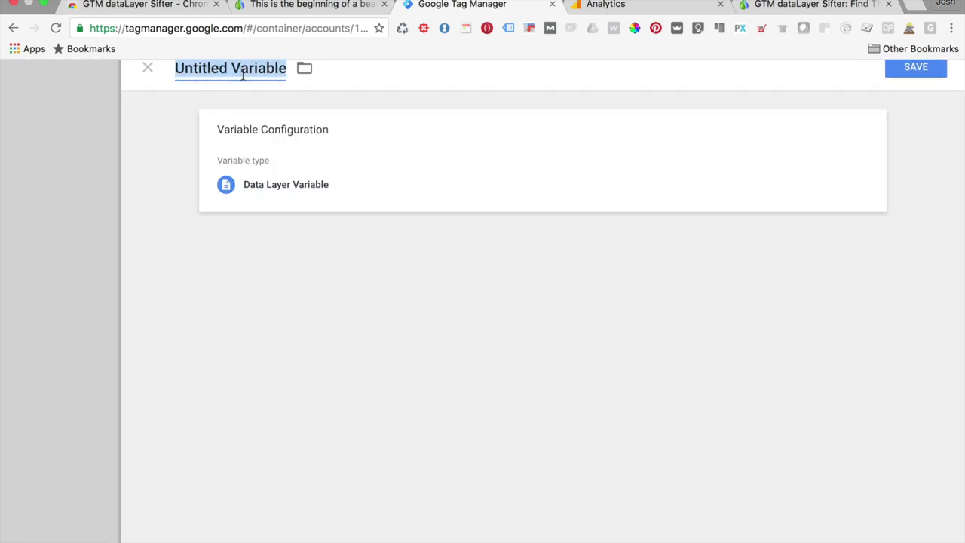
key(BackSpace)
text(T)
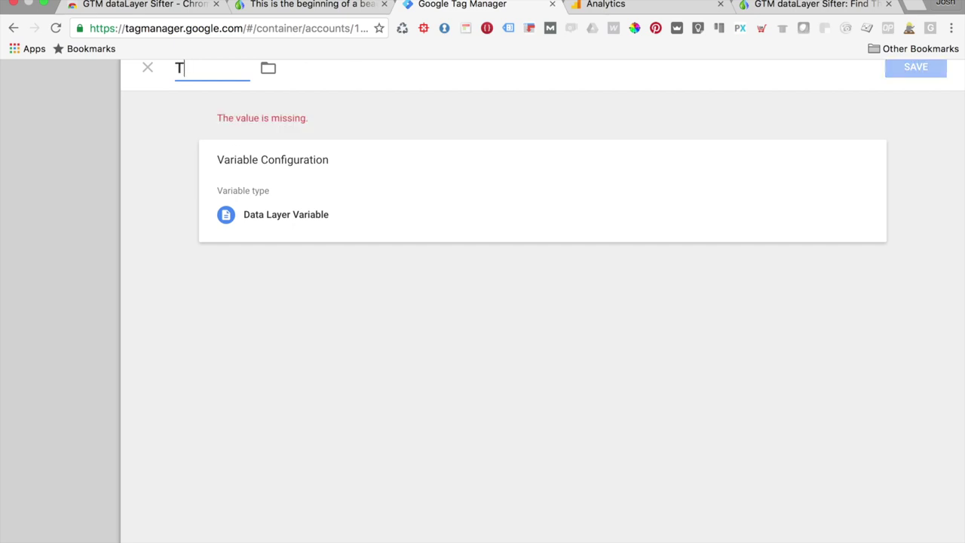
text(utorial Data)
key(BackSpace)
key(BackSpace)
key(BackSpace)
key(BackSpace)
text(dataLayer Vari)
key(BackSpace)
key(BackSpace)
text(ariable)
key(BackSpace)
text(le - GTM Sifter)
key(Left)
key(Left)
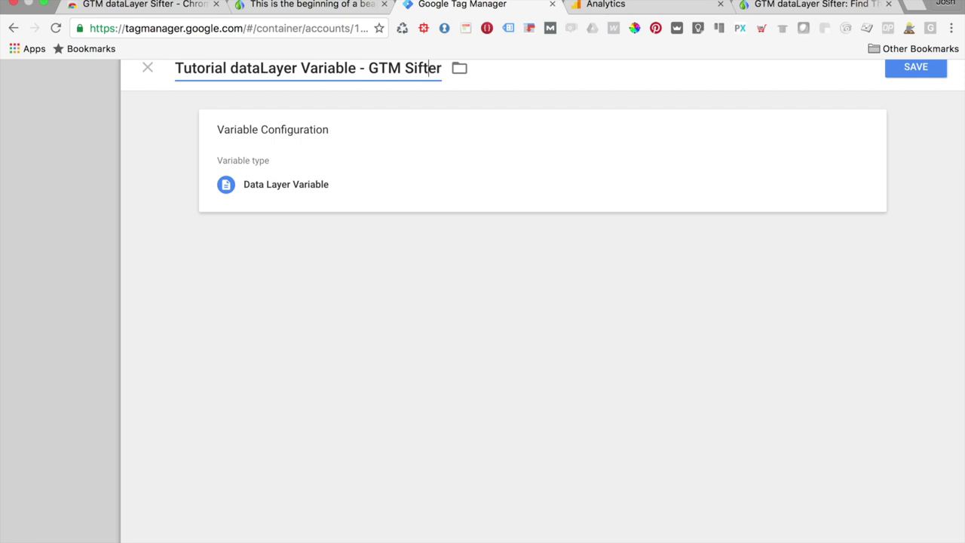
- Make it a Data Layer Variable named gtm.element.parentElement.childNodes.18.value and save
click(337, 188)
click(339, 243)
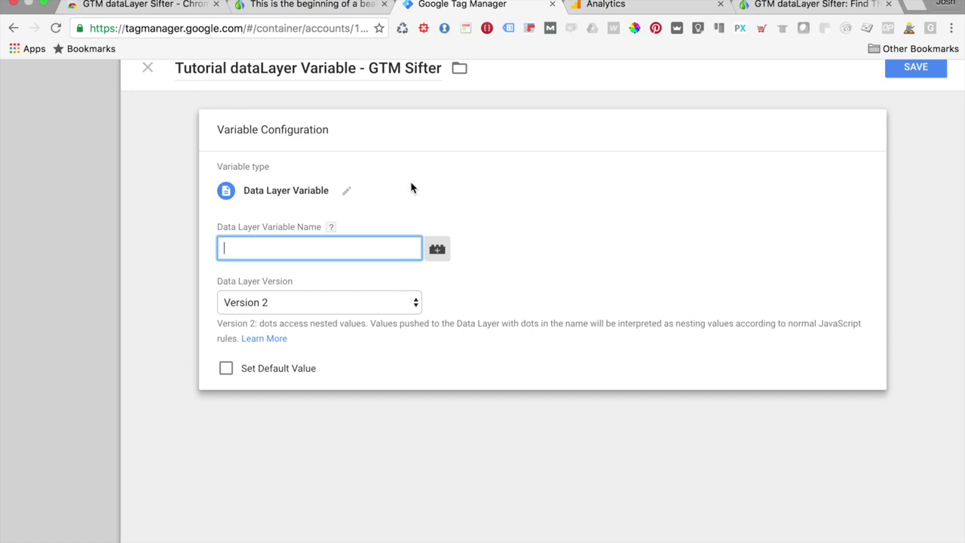
key(super+v)
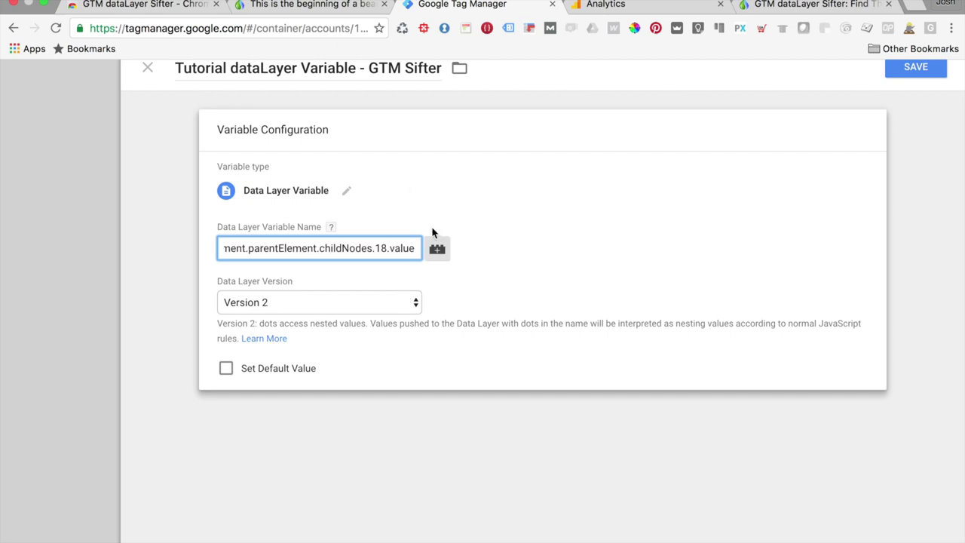
click(916, 72)
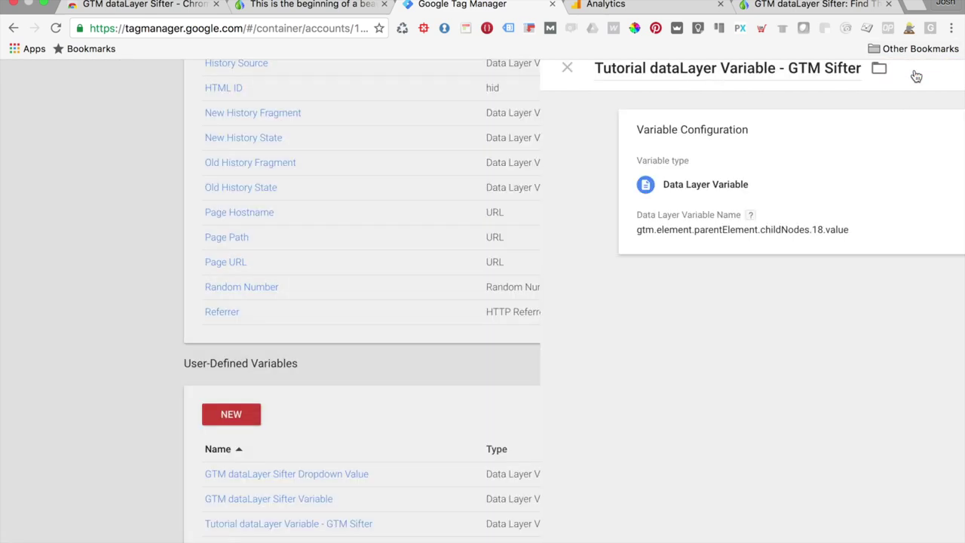
- Move the dataLayer Sifter tab before Analytics and return to the contact page
scroll(558, 350, down, 1)
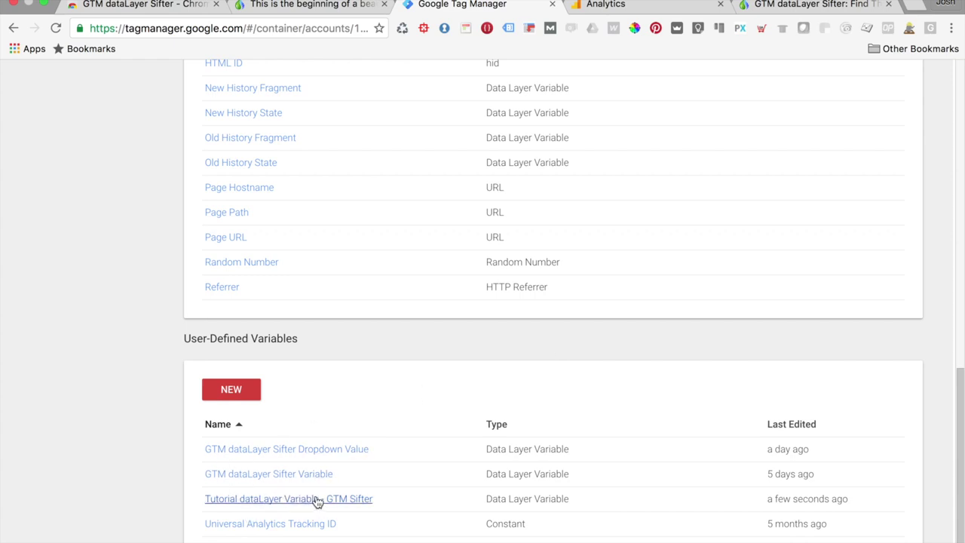
scroll(381, 511, up, 10)
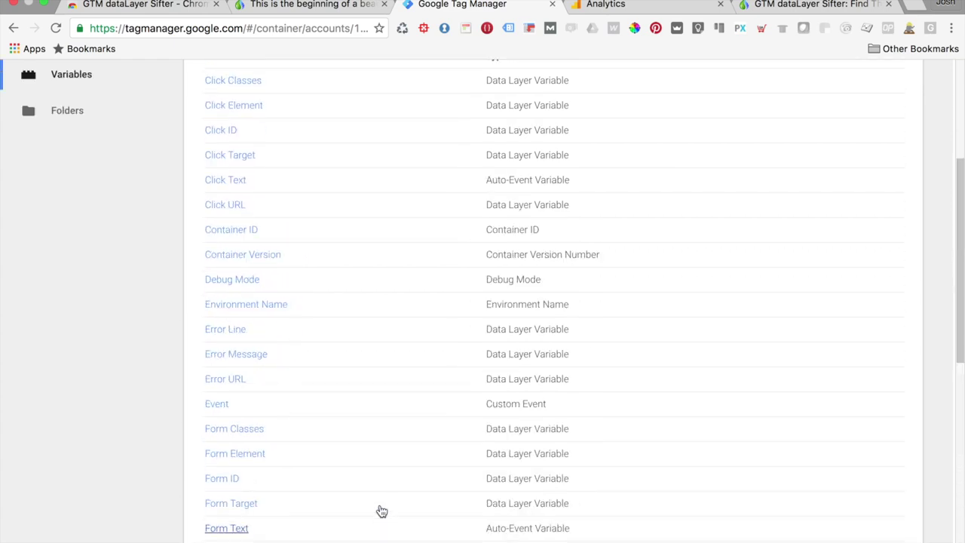
scroll(381, 512, up, 5)
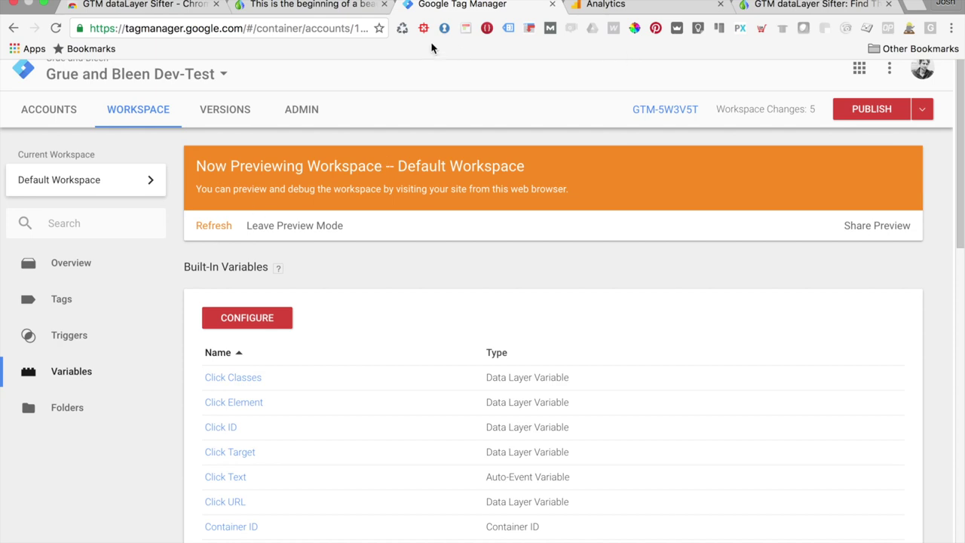
drag(815, 4, 620, 5)
click(310, 4)
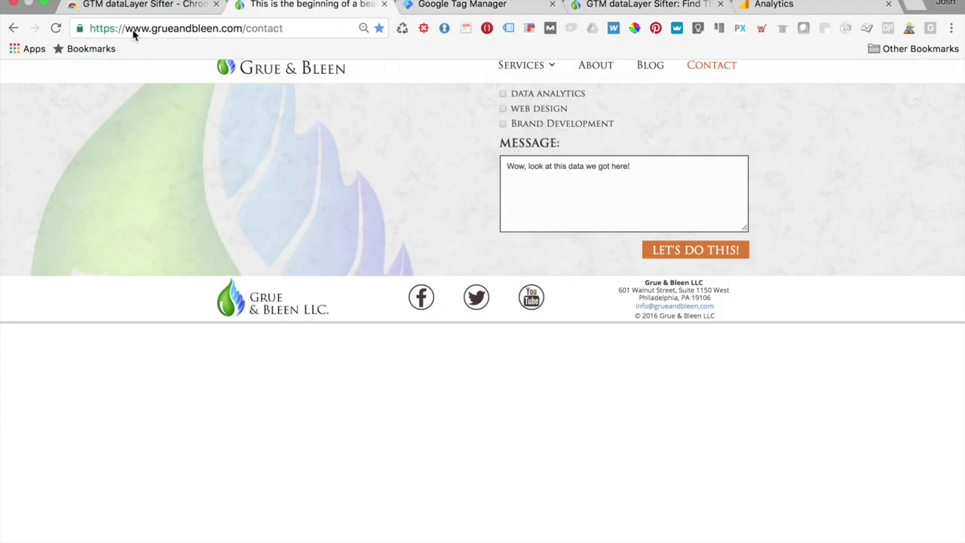
- Reload the contact page through DevTools, close DevTools, and place the caret in the Message box
key(super+alt+i)
click(56, 28)
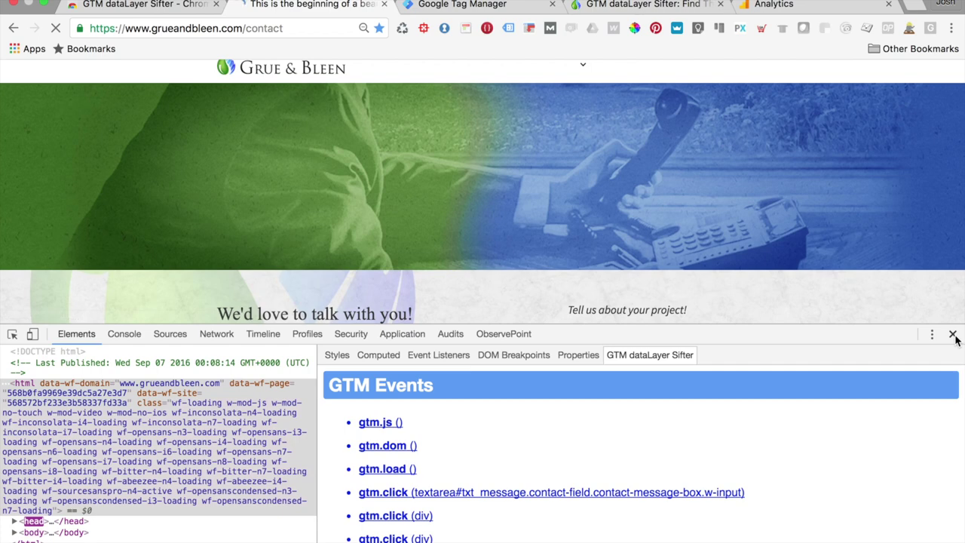
click(953, 335)
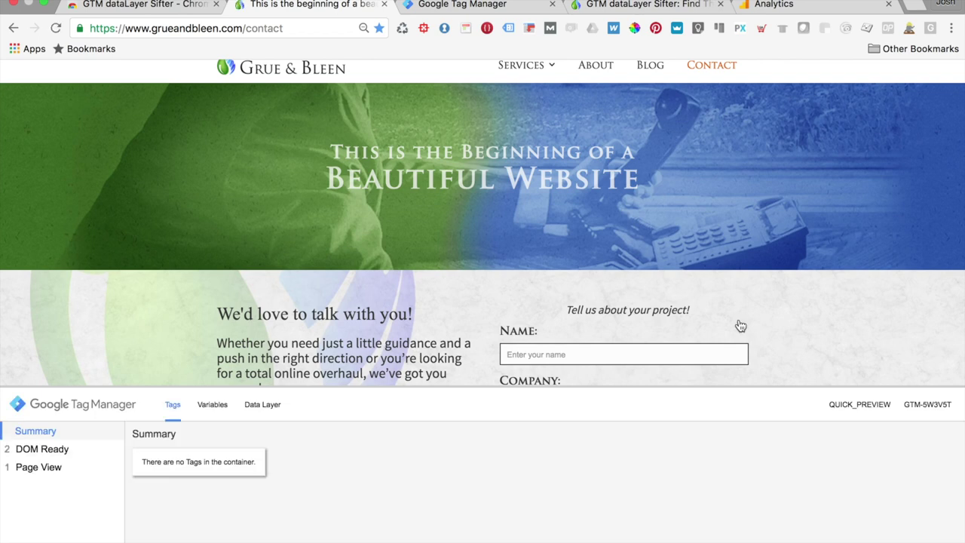
scroll(442, 399, down, 10)
click(601, 269)
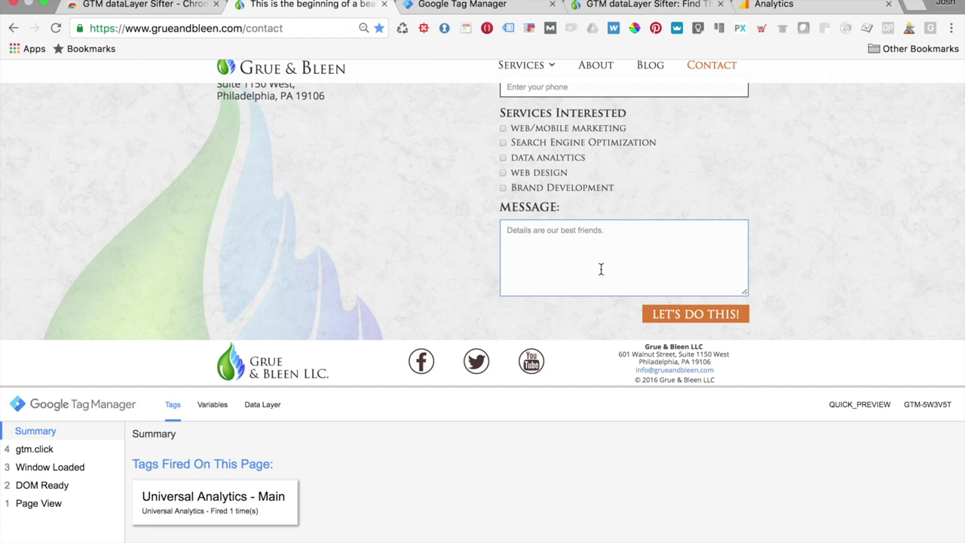
- Submit the message 'What's the text look like now?!', inspect the gtm.click variables, then return to Tag Manager
text(What's the )
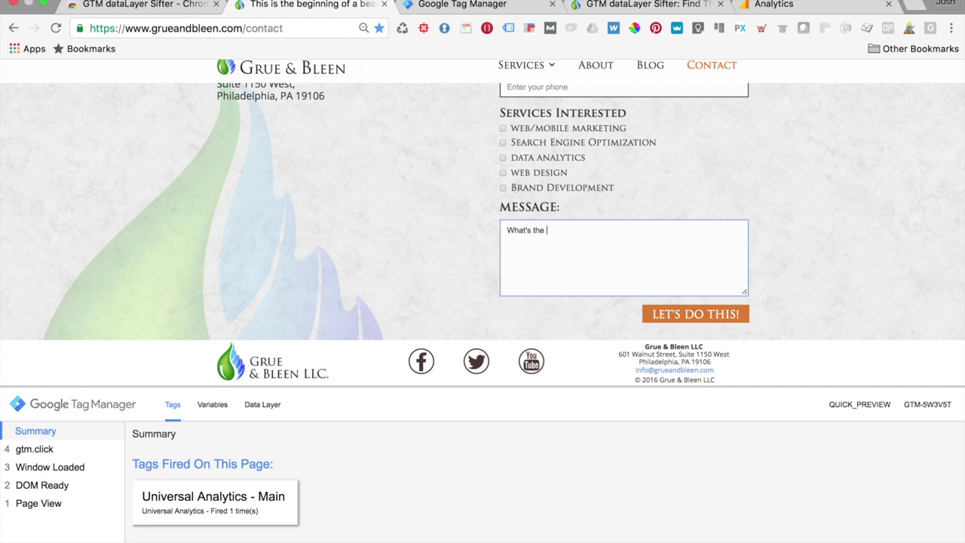
text(text look like now?!)
click(675, 317)
scroll(339, 339, up, 3)
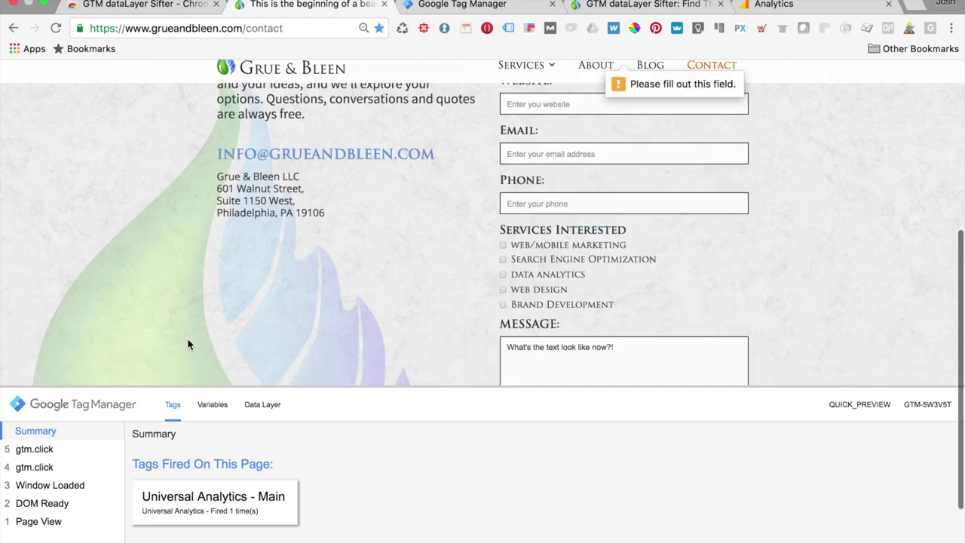
click(30, 450)
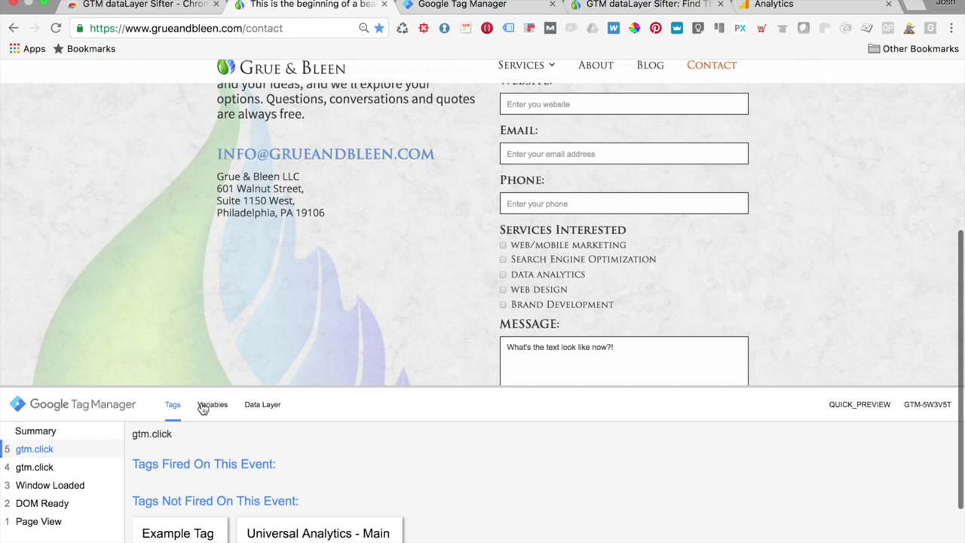
click(202, 405)
scroll(352, 473, down, 10)
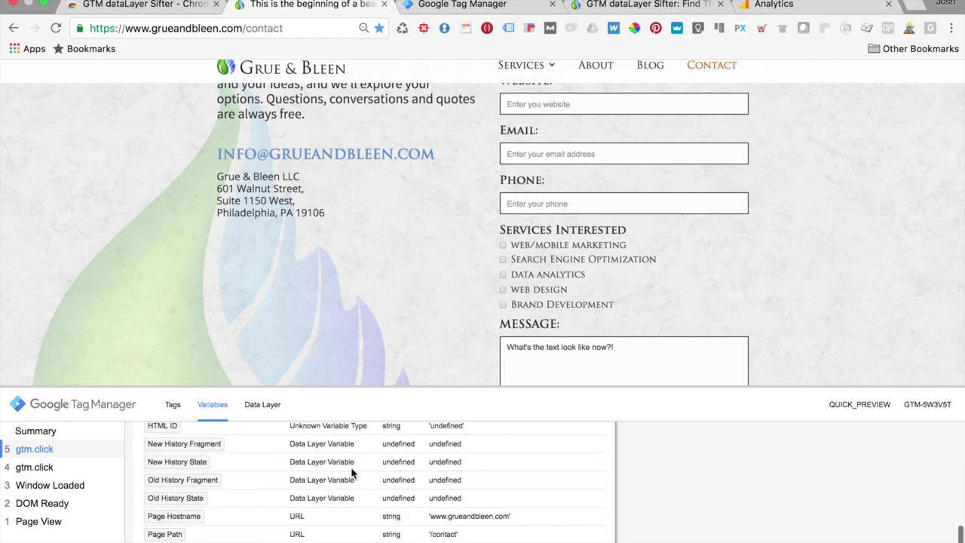
scroll(430, 527, down, 1)
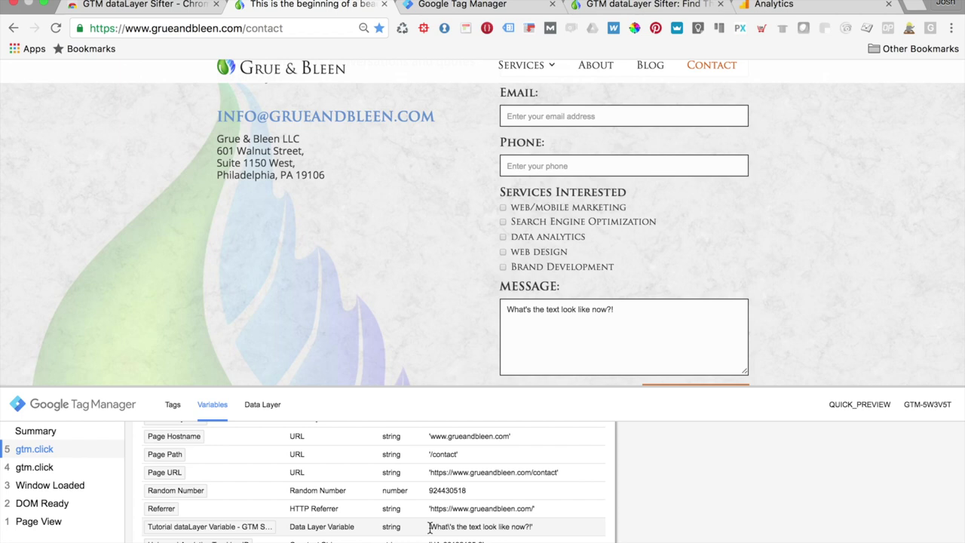
click(482, 6)
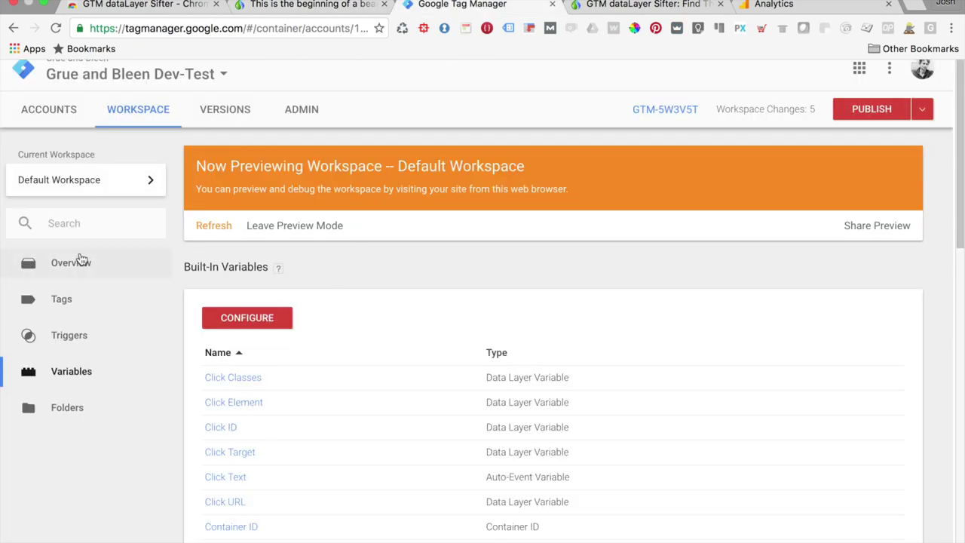
- Create a new tag named 'Tutorial Tag'
click(56, 309)
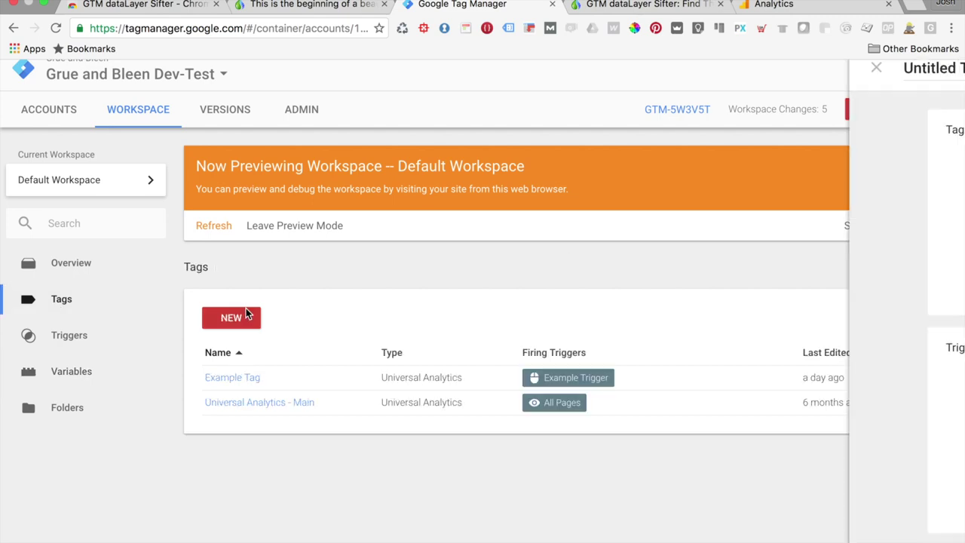
click(248, 316)
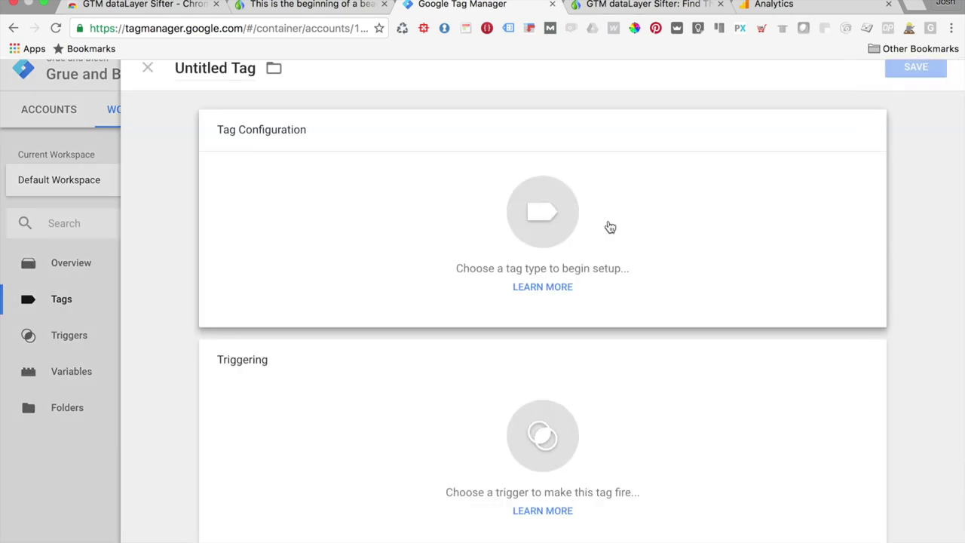
click(270, 113)
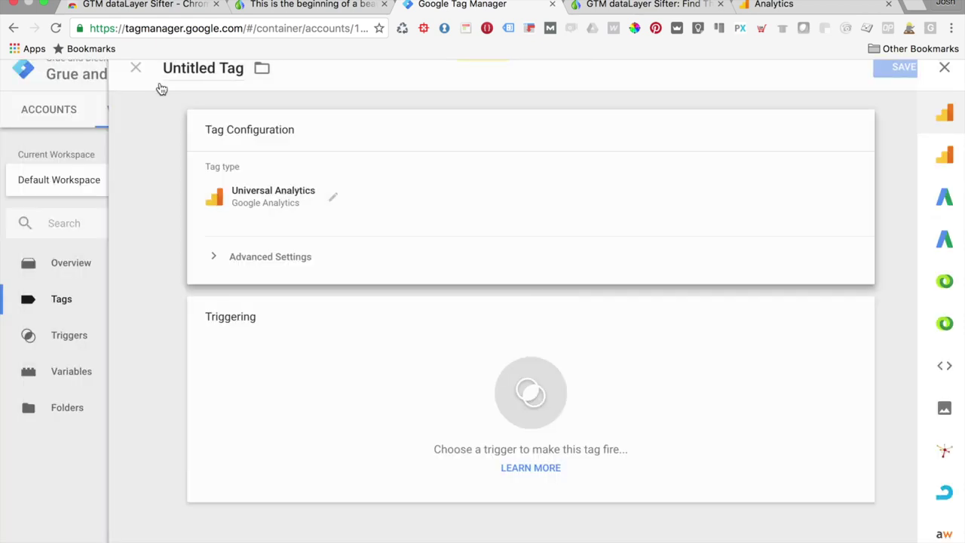
click(234, 80)
key(BackSpace)
text(Tu)
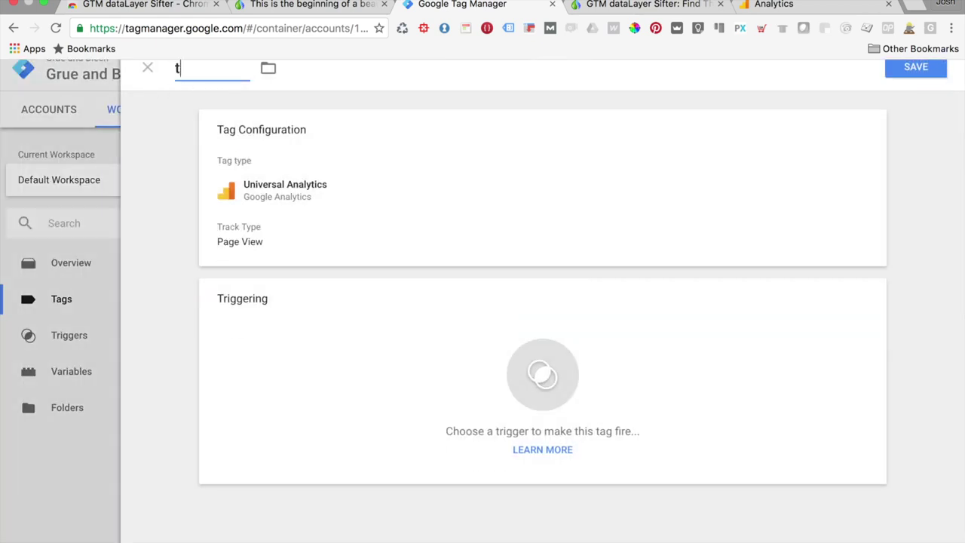
key(BackSpace)
text(utorial Tag)
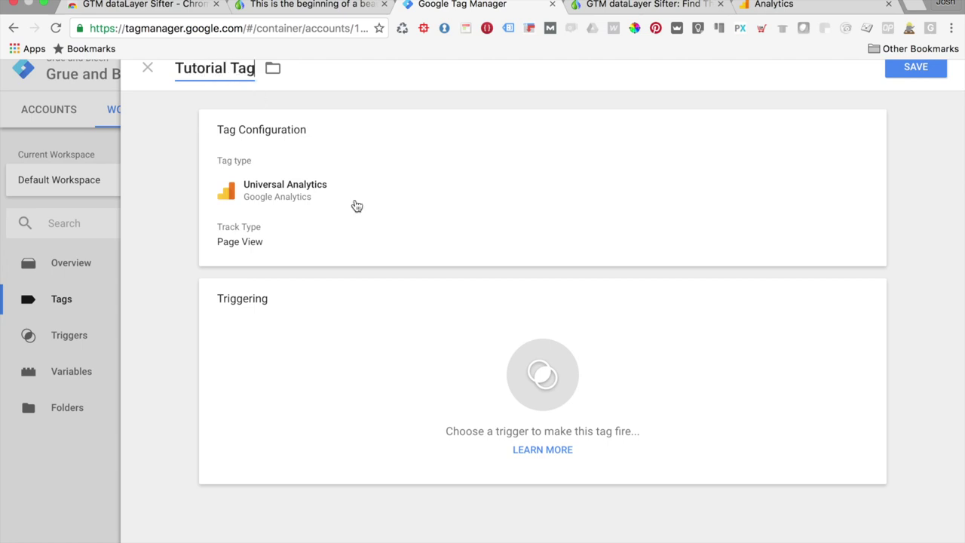
- Set the tag's Tracking ID to the Universal Analytics Tracking ID variable
click(398, 263)
click(287, 260)
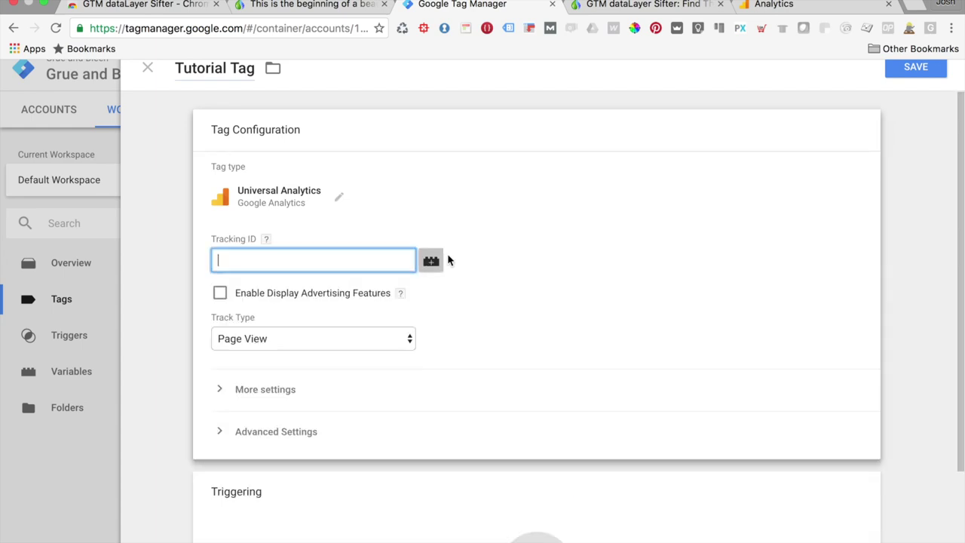
click(516, 321)
click(431, 261)
scroll(458, 338, down, 10)
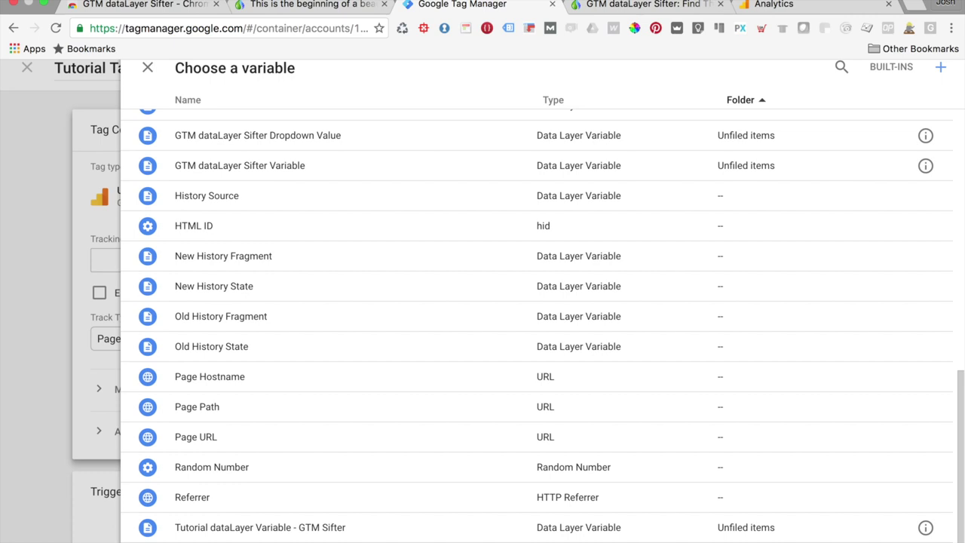
click(399, 476)
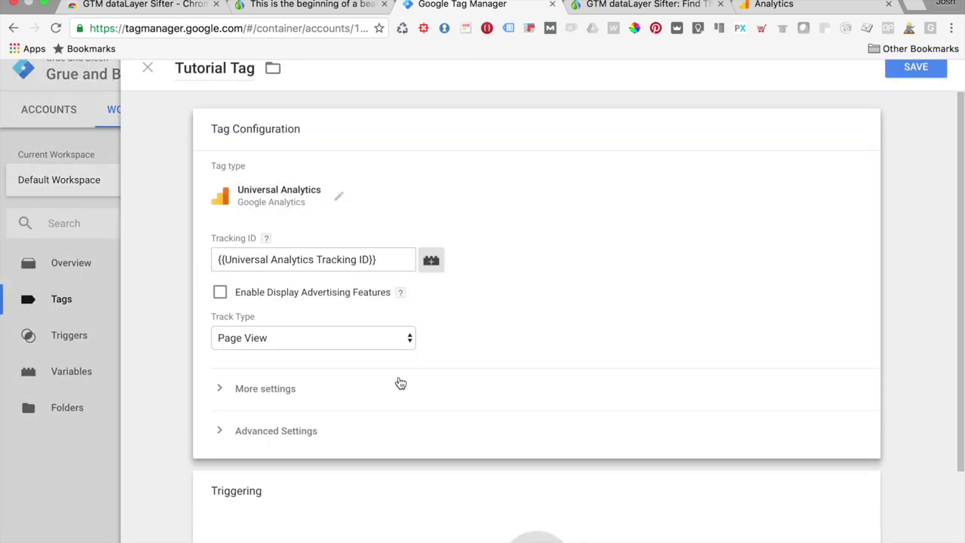
- Make the tag track an Event with Category 'Let's Do This Form Click'
scroll(401, 383, down, 3)
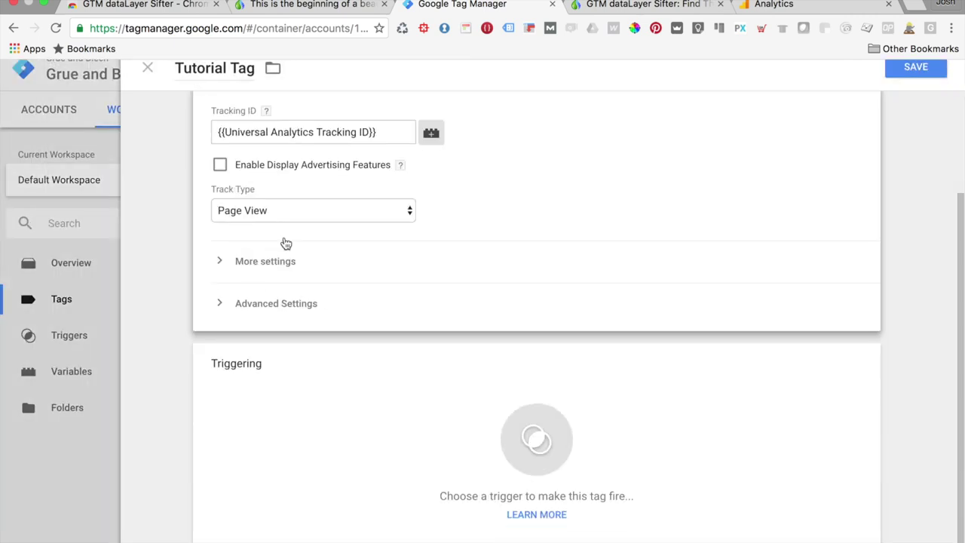
click(355, 214)
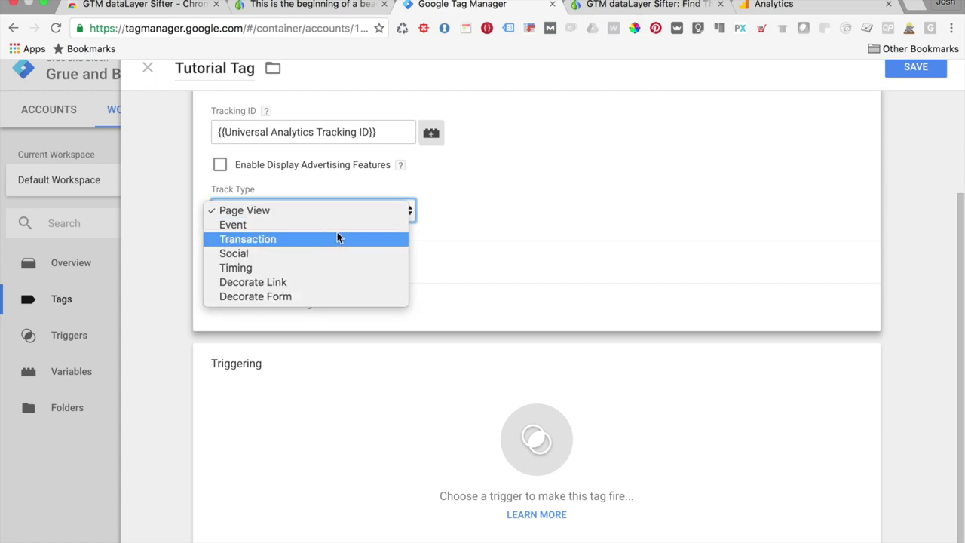
key(Escape)
click(373, 251)
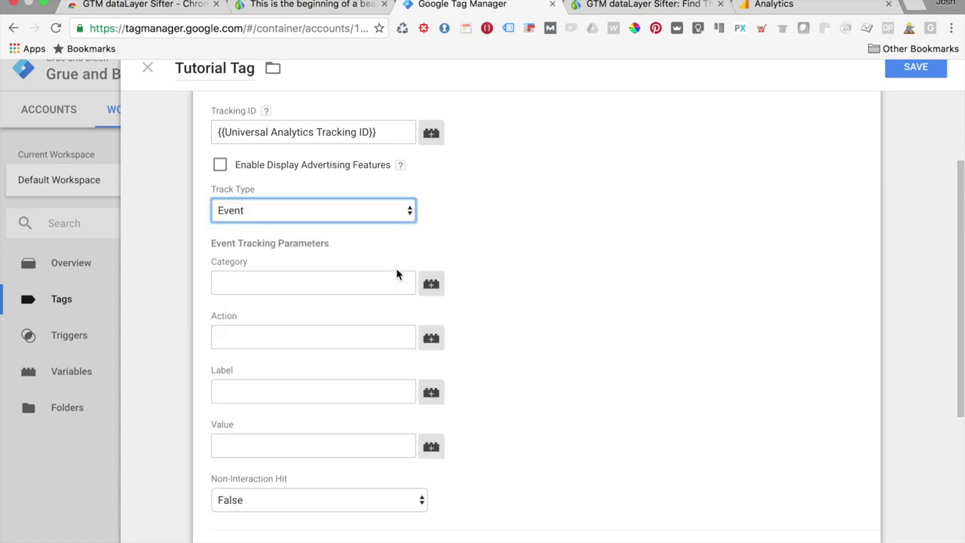
click(321, 283)
text(C)
key(BackSpace)
text(Let')
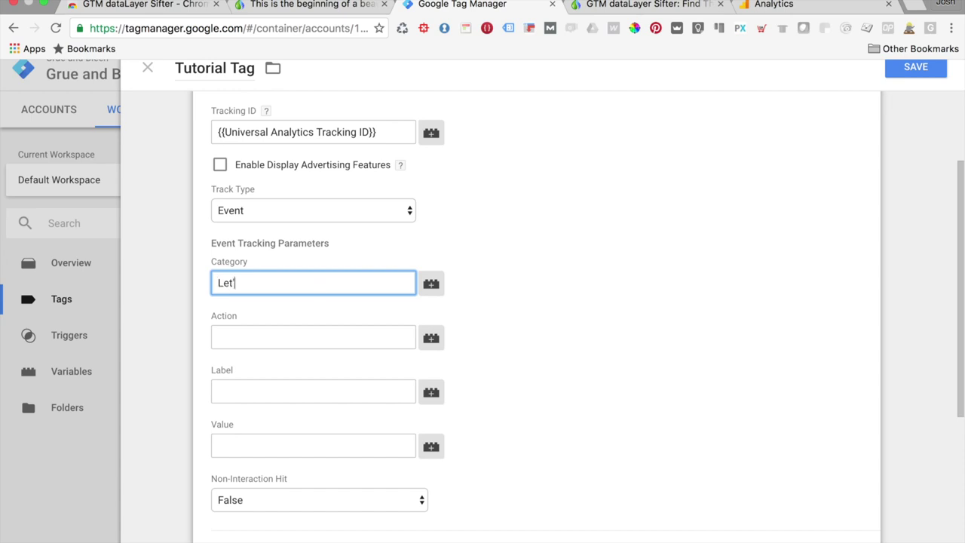
text(s Do This Form Click)
- Set Action 'Message Box' and Label to the Tutorial dataLayer Variable - GTM Sifter variable
click(269, 337)
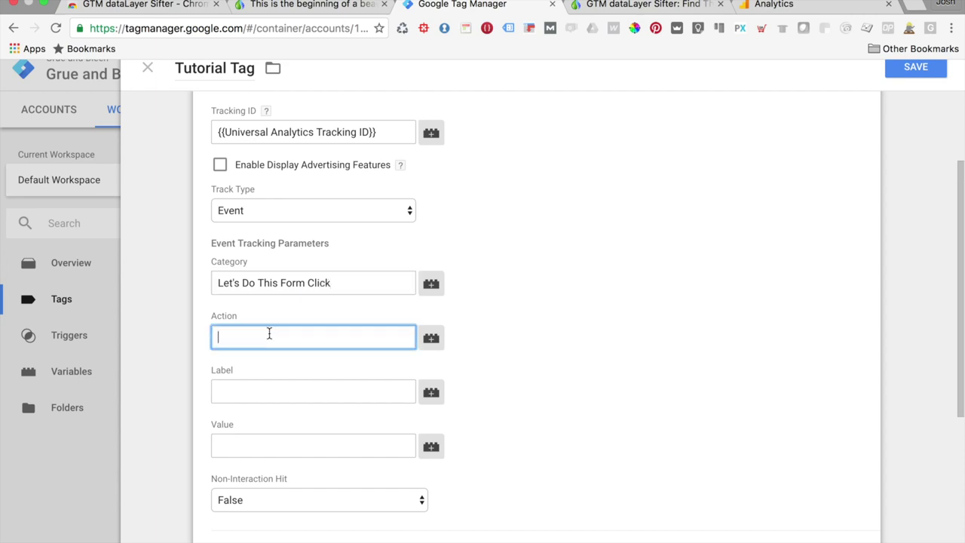
text(Message Box)
click(256, 391)
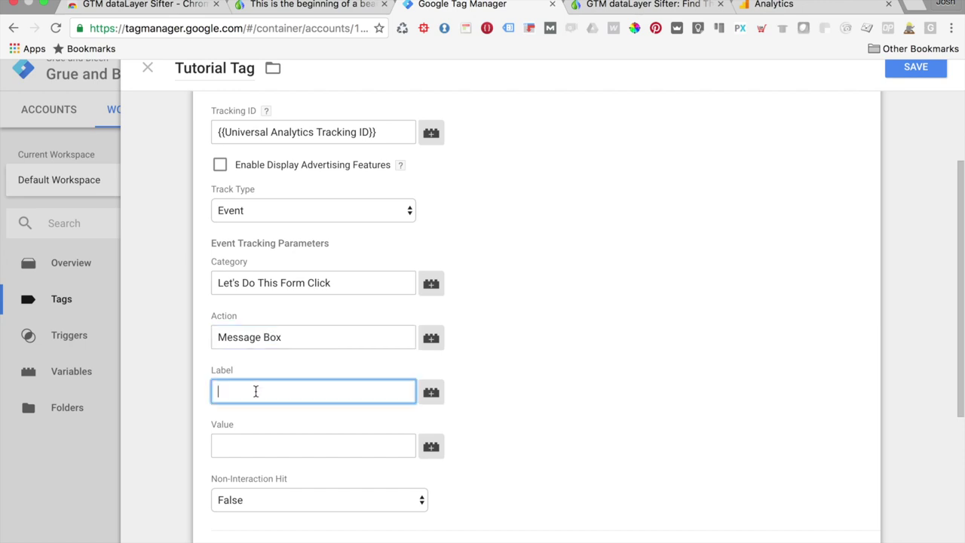
click(435, 401)
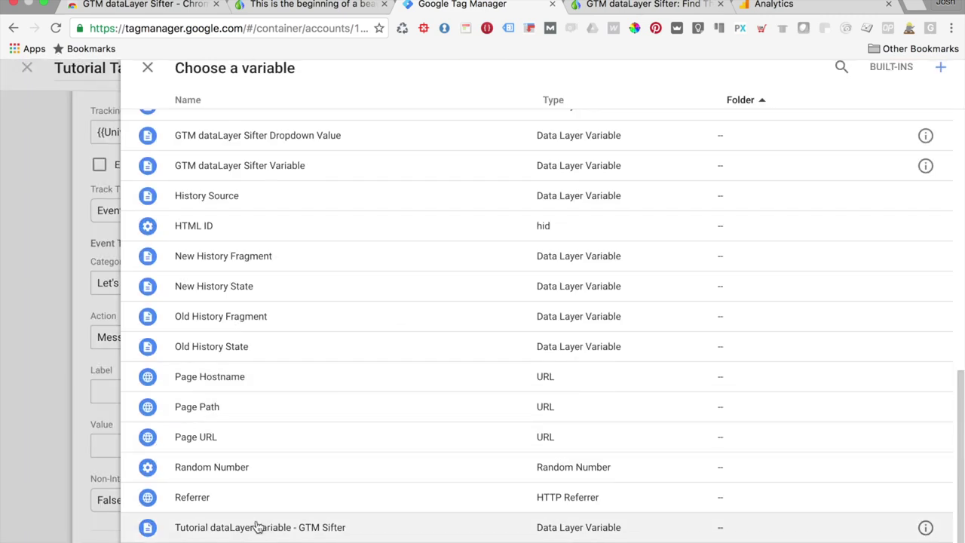
click(289, 527)
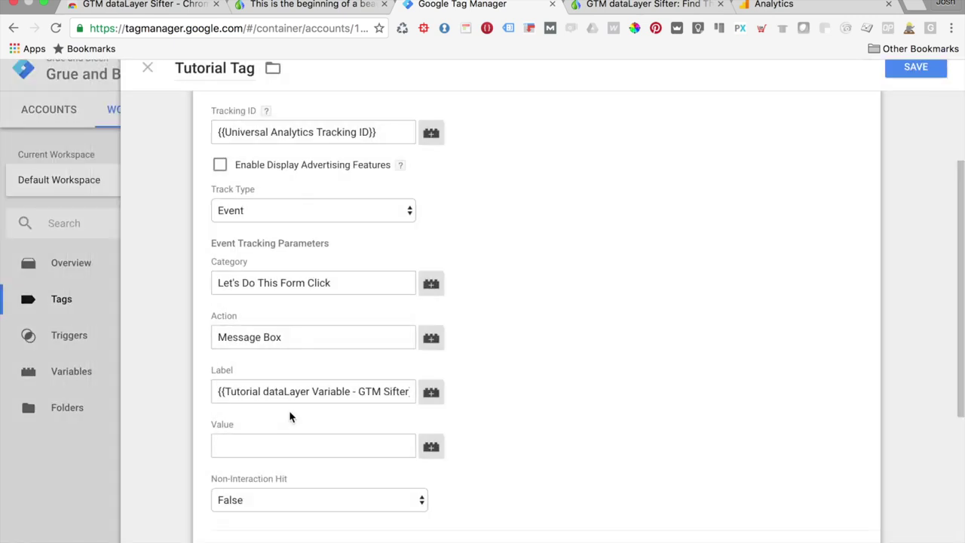
scroll(289, 411, down, 5)
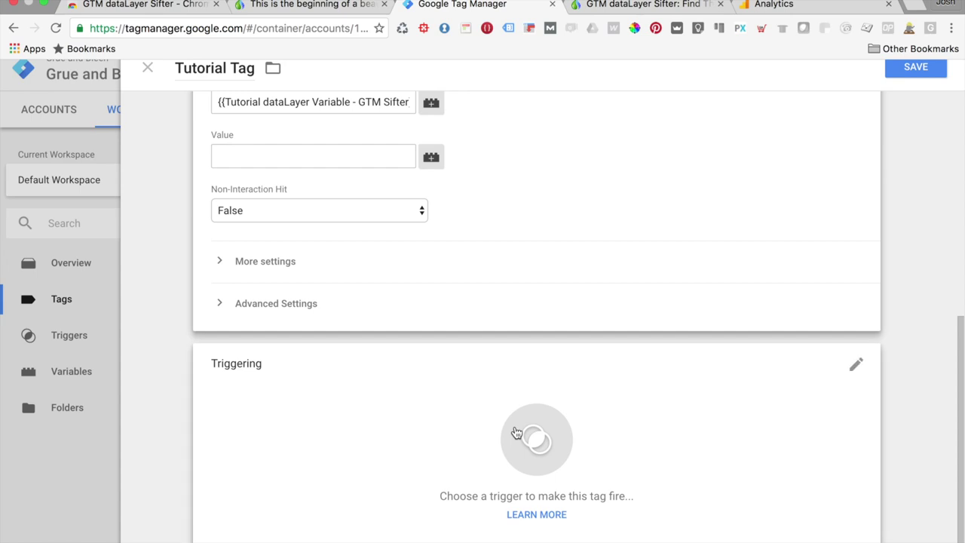
click(516, 433)
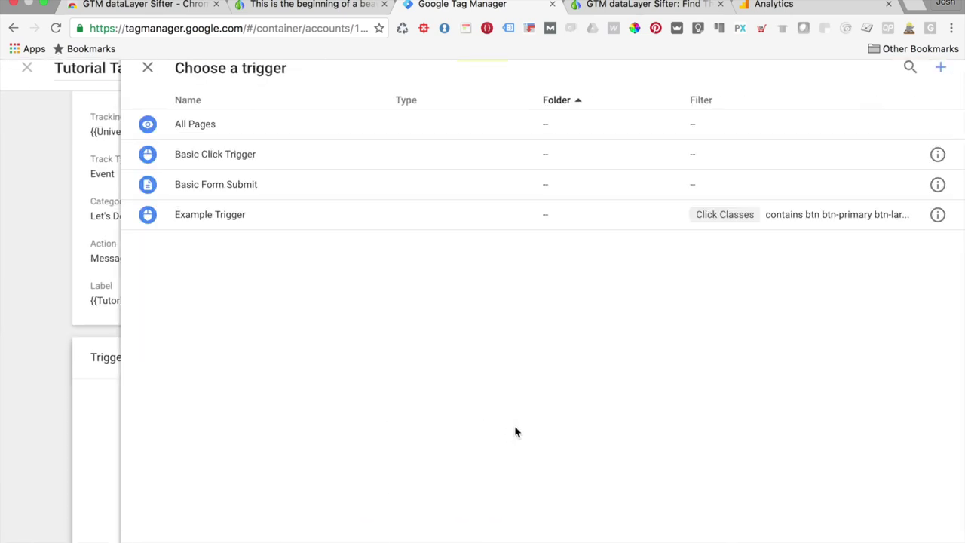
click(618, 6)
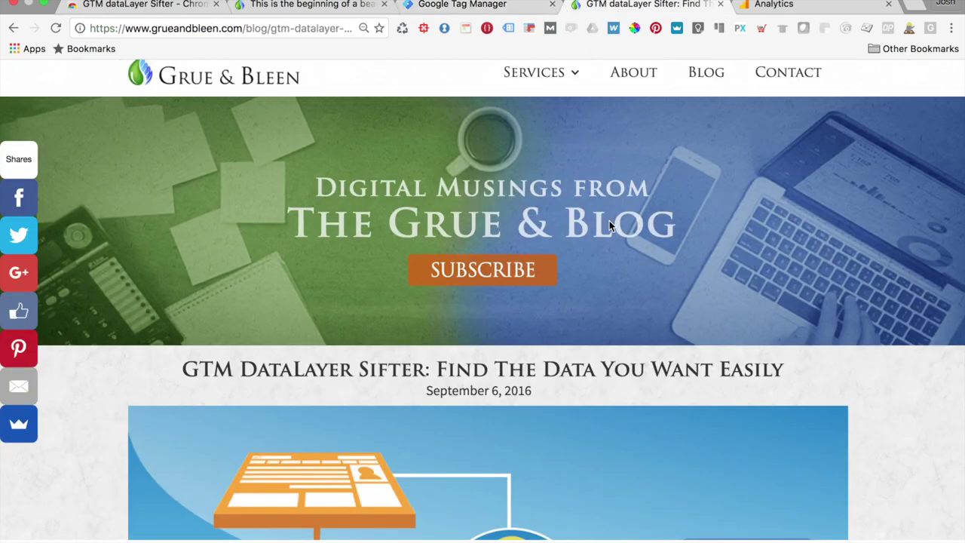
- Copy the contact button's Click Classes value from the preview pane's gtm.click variables
scroll(490, 364, down, 3)
click(264, 5)
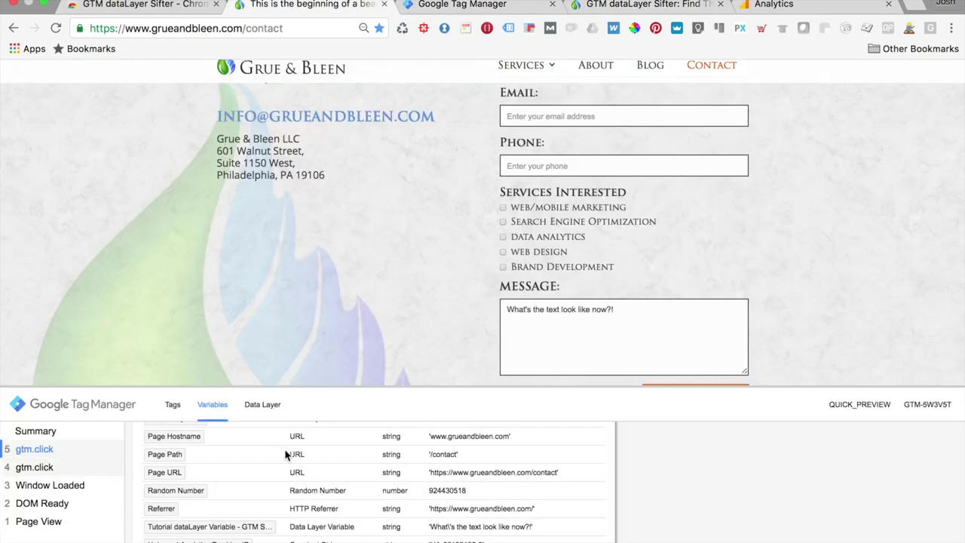
scroll(308, 504, up, 10)
scroll(308, 503, up, 8)
scroll(308, 508, down, 6)
scroll(309, 507, down, 1)
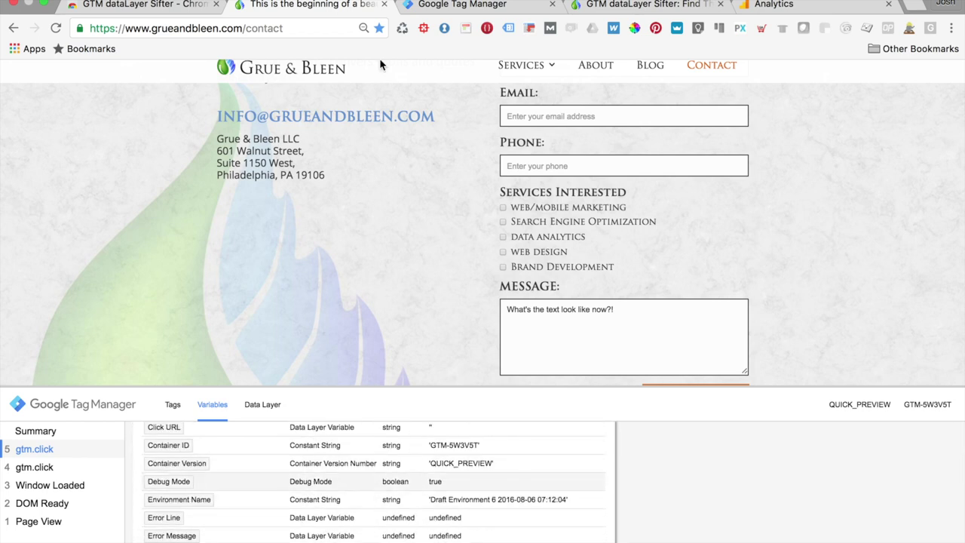
click(615, 6)
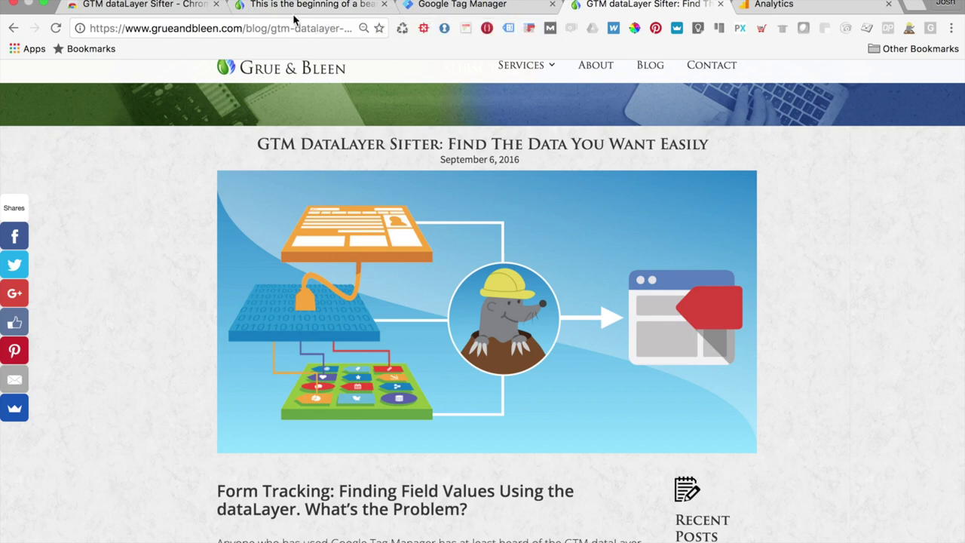
click(350, 12)
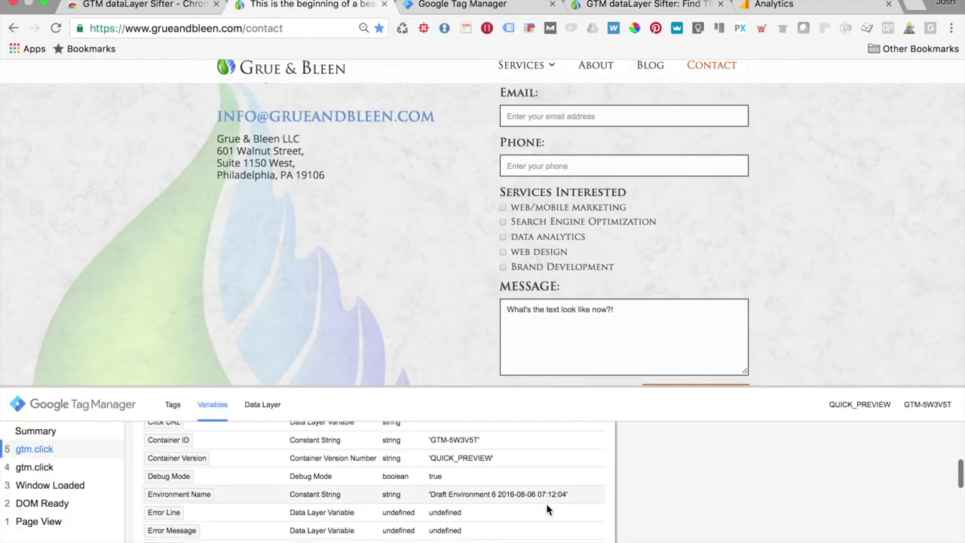
scroll(547, 510, up, 2)
scroll(547, 511, up, 3)
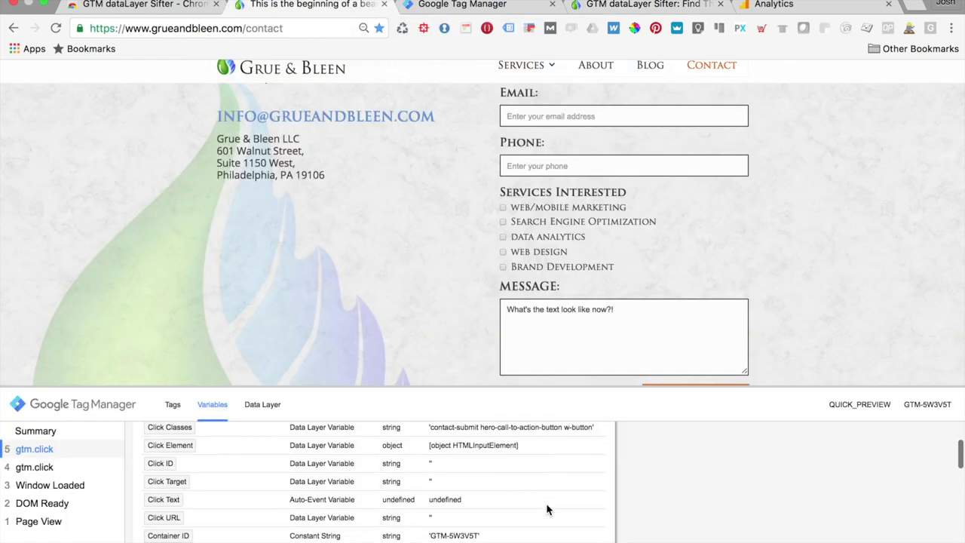
drag(593, 469, 433, 470)
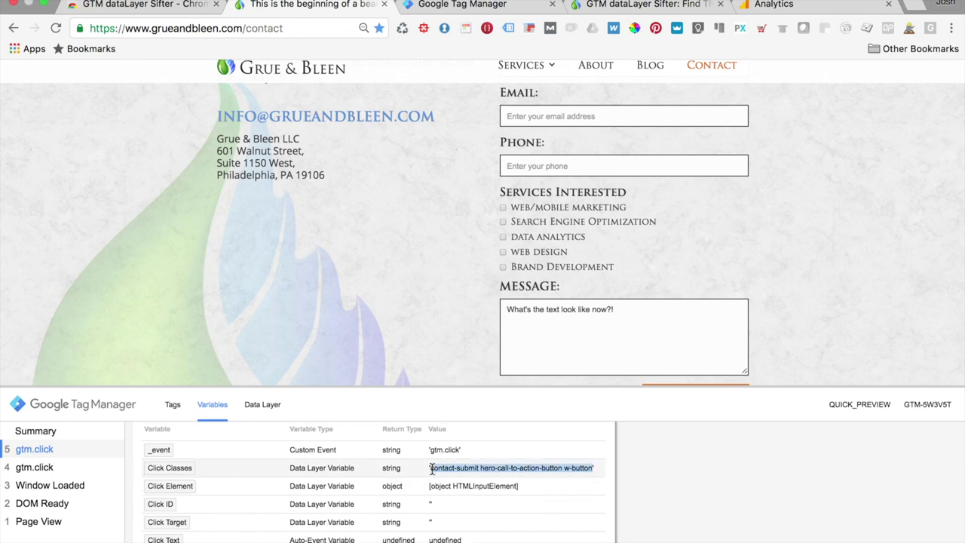
click(445, 9)
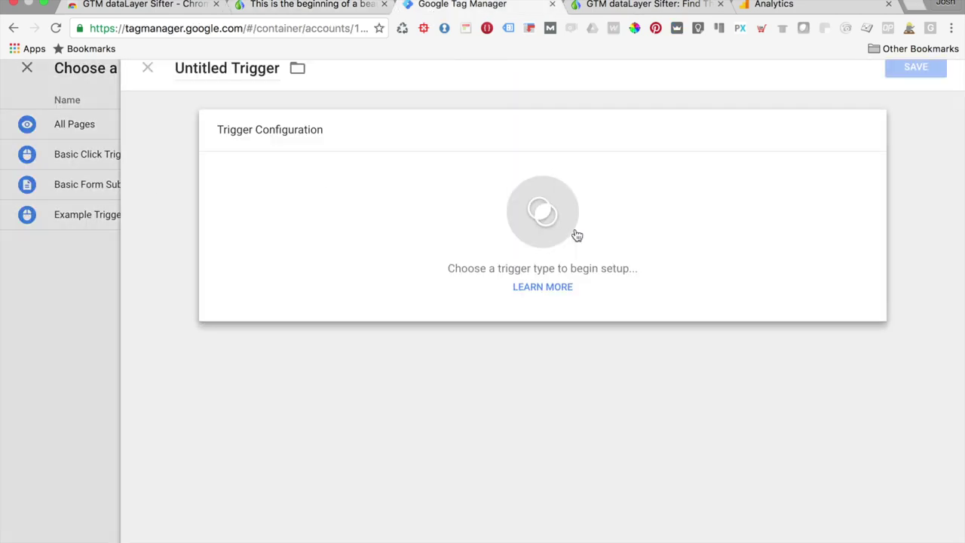
- Make the new trigger a Click - All Elements trigger named 'Let's Do This Click'
click(576, 235)
scroll(578, 176, down, 2)
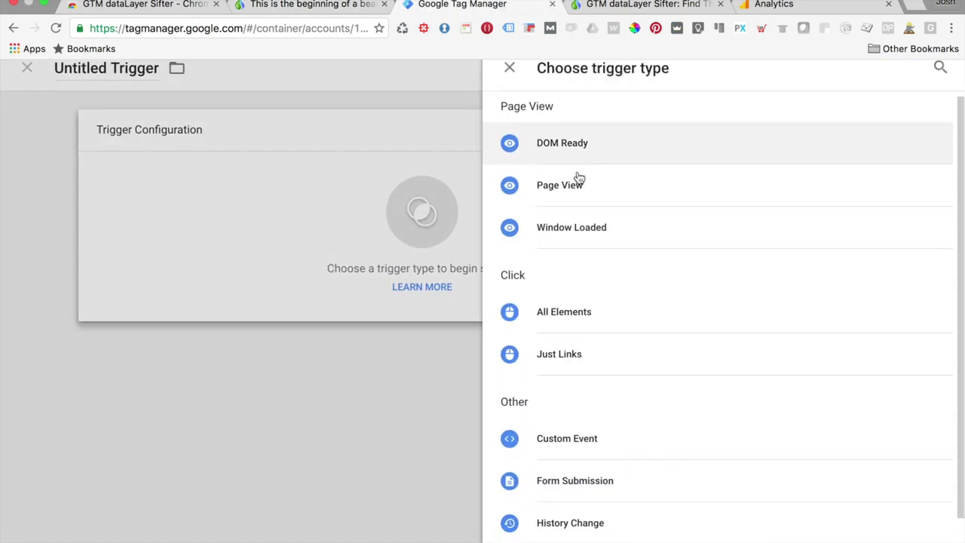
scroll(578, 176, down, 1)
scroll(584, 355, up, 3)
click(595, 324)
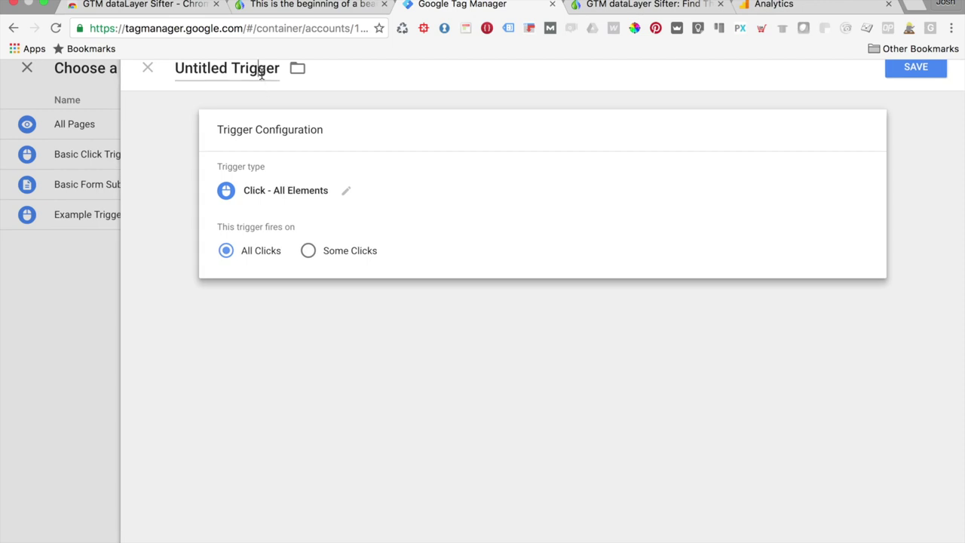
click(263, 71)
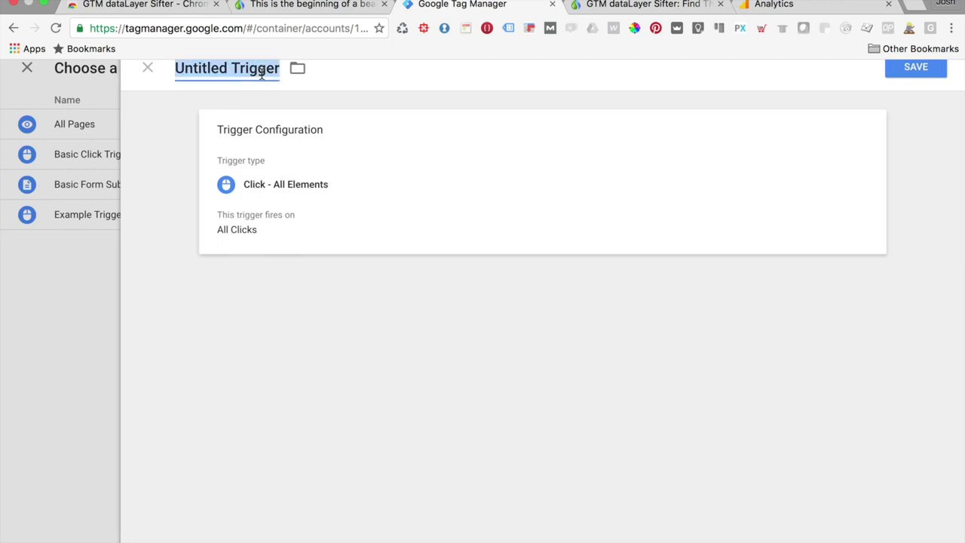
text(L)
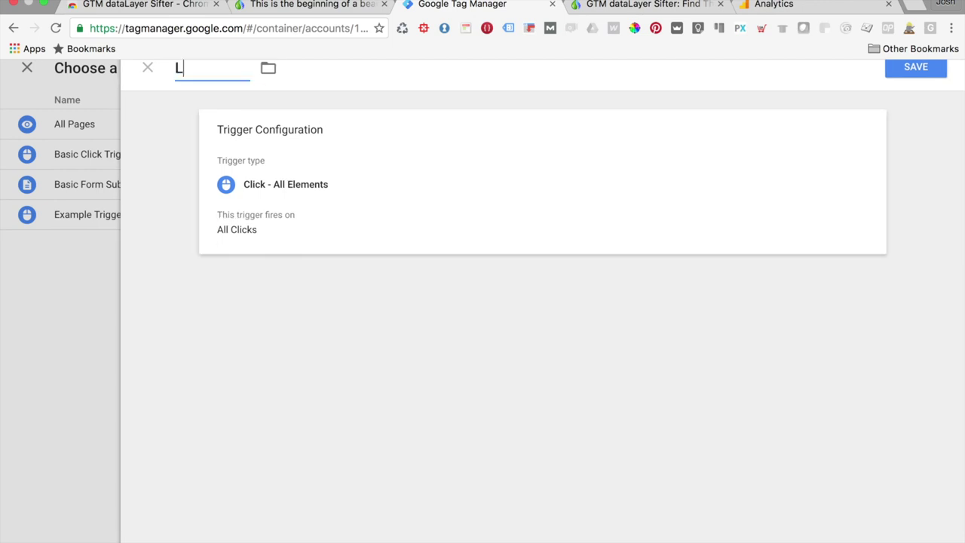
text(et's Do This CLic)
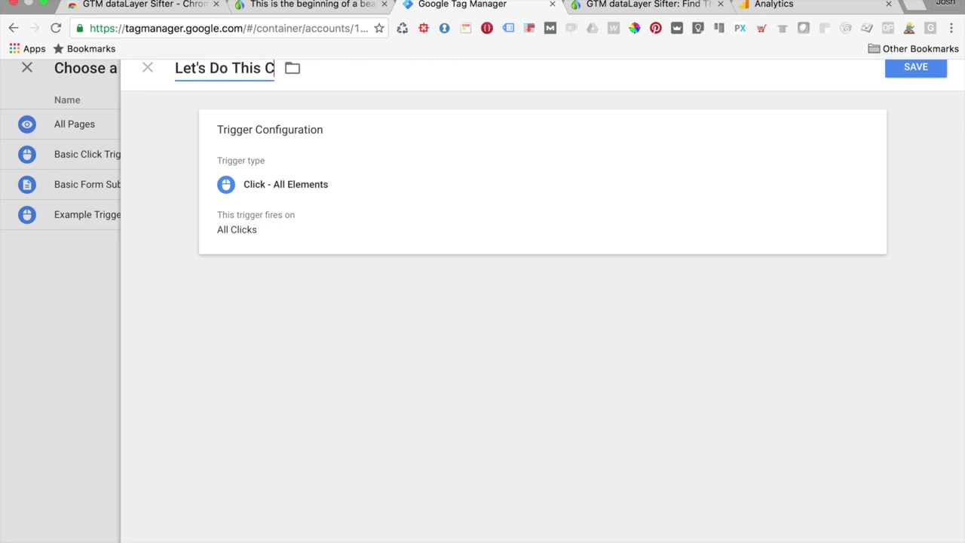
key(BackSpace)
key(BackSpace)
key(BackSpace)
text(lick)
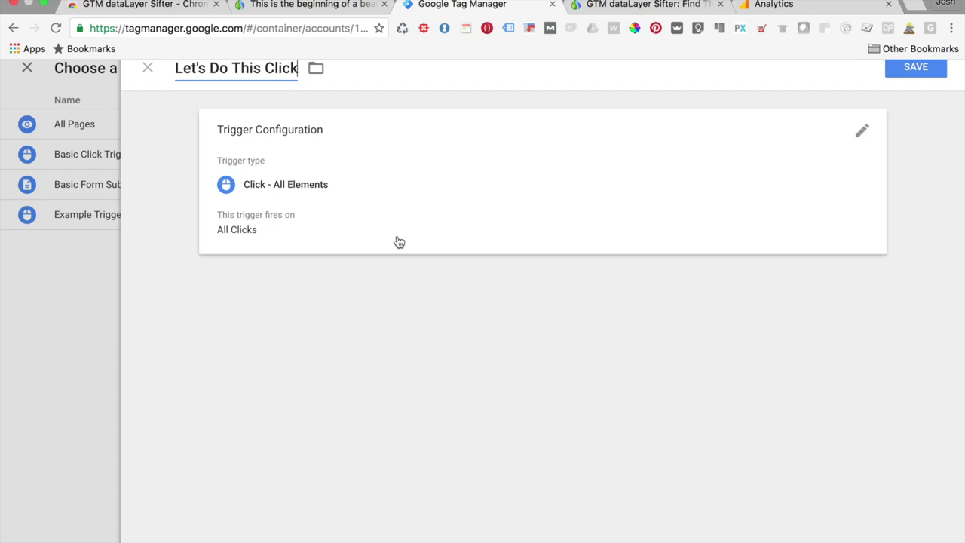
- Limit it to Some Clicks where Click Classes contains the pasted button class string, and save
click(470, 252)
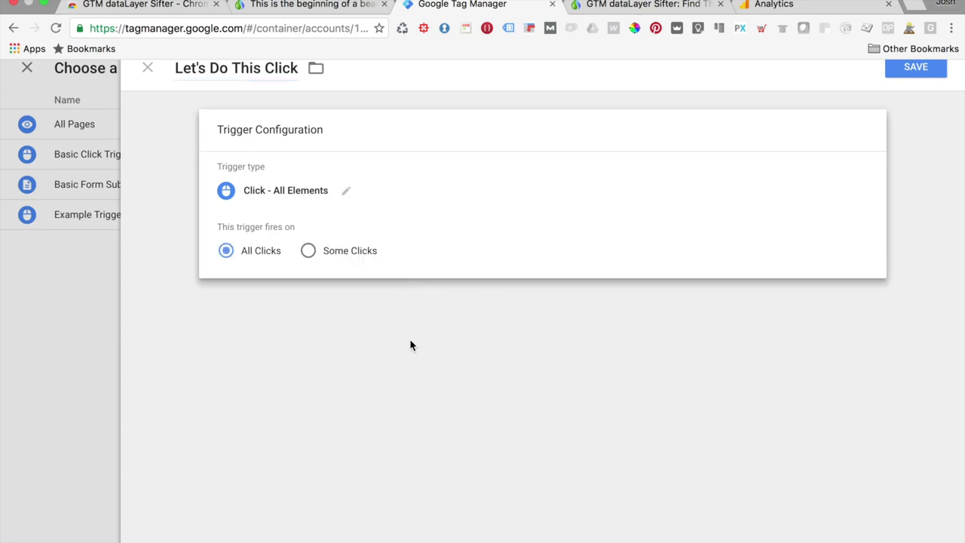
click(308, 251)
click(643, 294)
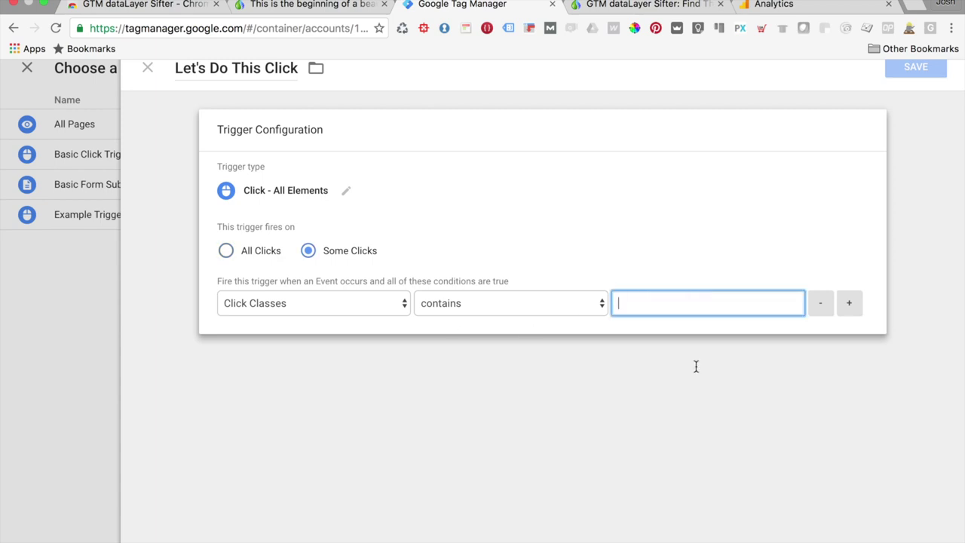
key(super+v)
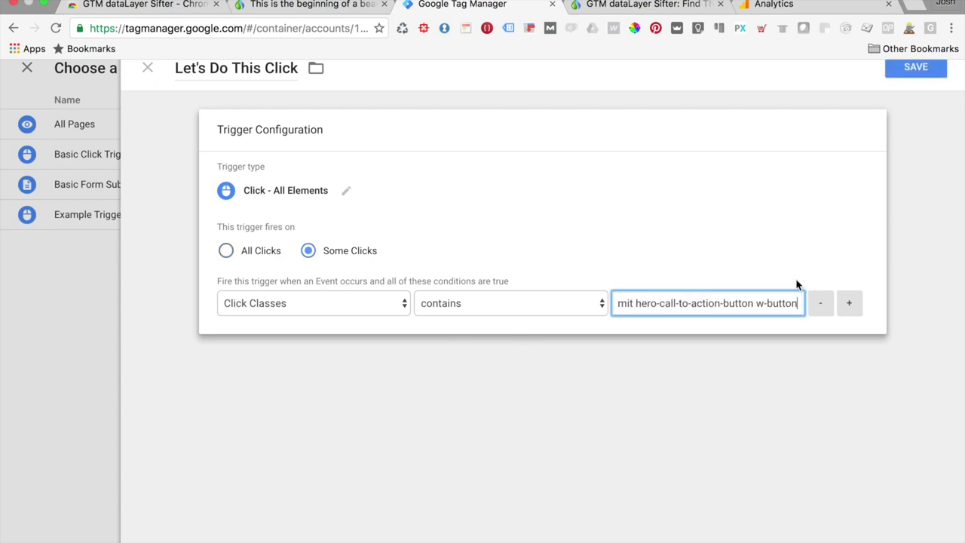
drag(712, 298, 647, 302)
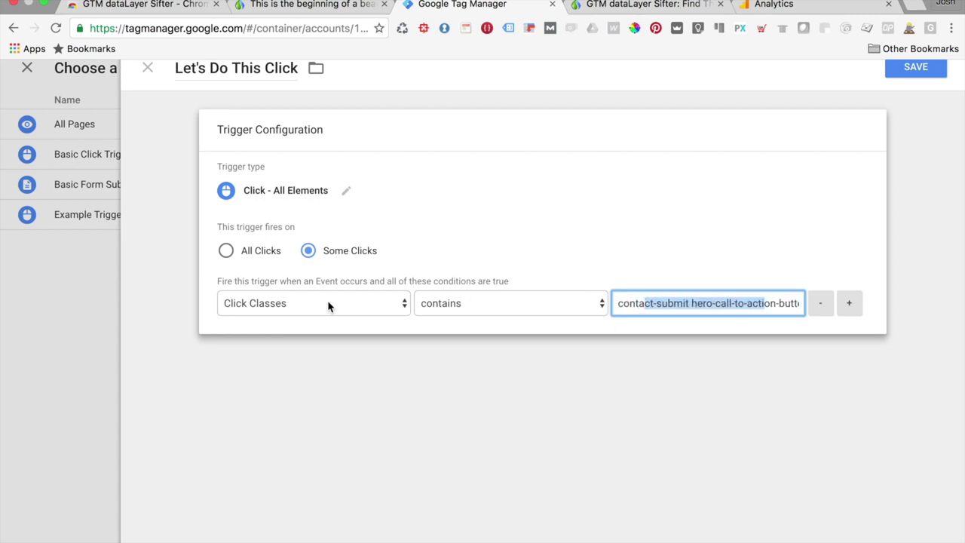
click(916, 67)
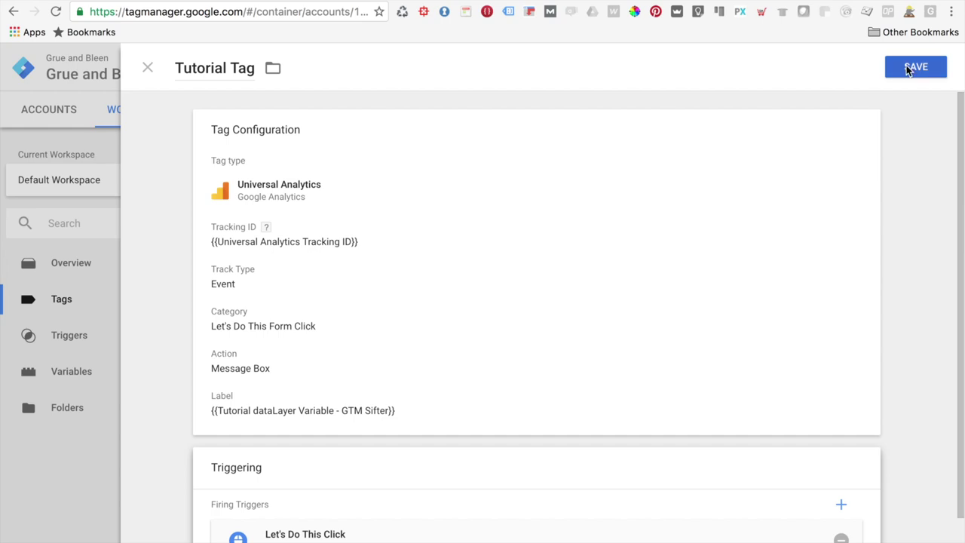
- Save Tutorial Tag, refresh the preview, and reload the Grue & Bleen contact page
click(909, 68)
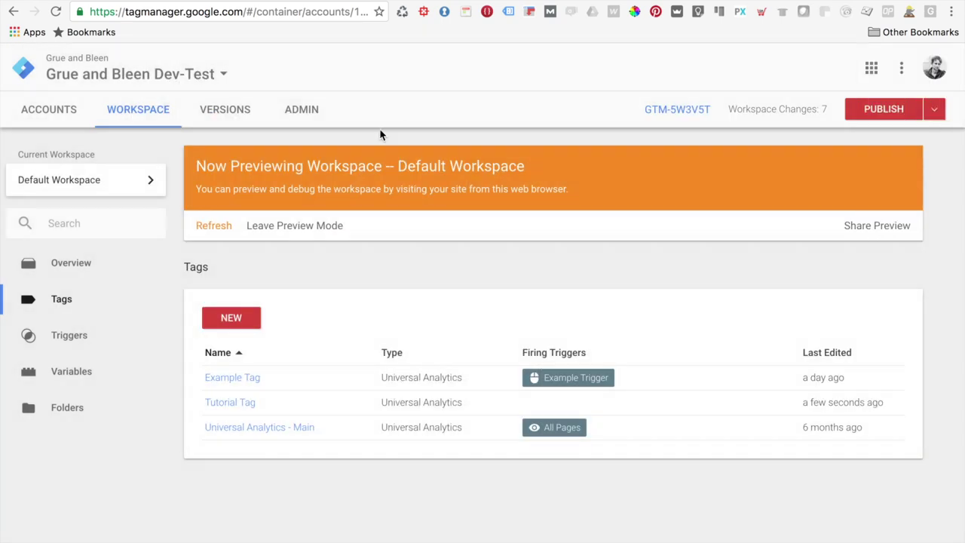
click(211, 226)
mouse_move(596, 3)
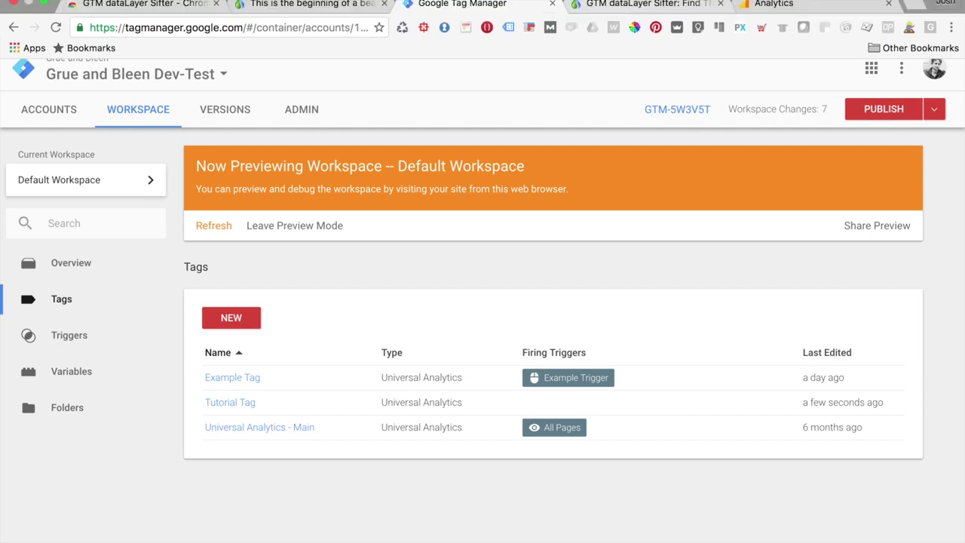
click(596, 3)
click(313, 4)
click(56, 28)
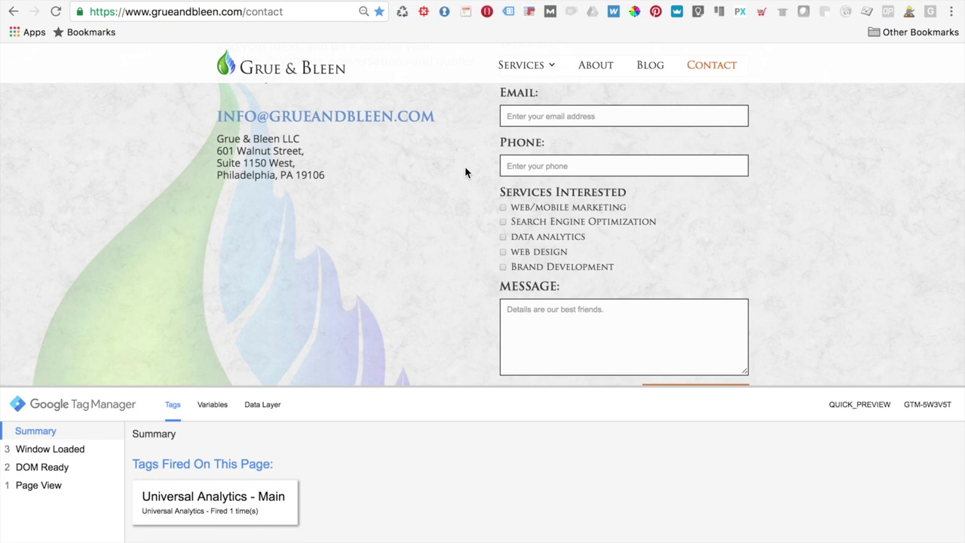
- Submit the contact form with the message 'Dynamic Data ROCKS! WAHOO!'
scroll(465, 170, down, 1)
click(554, 304)
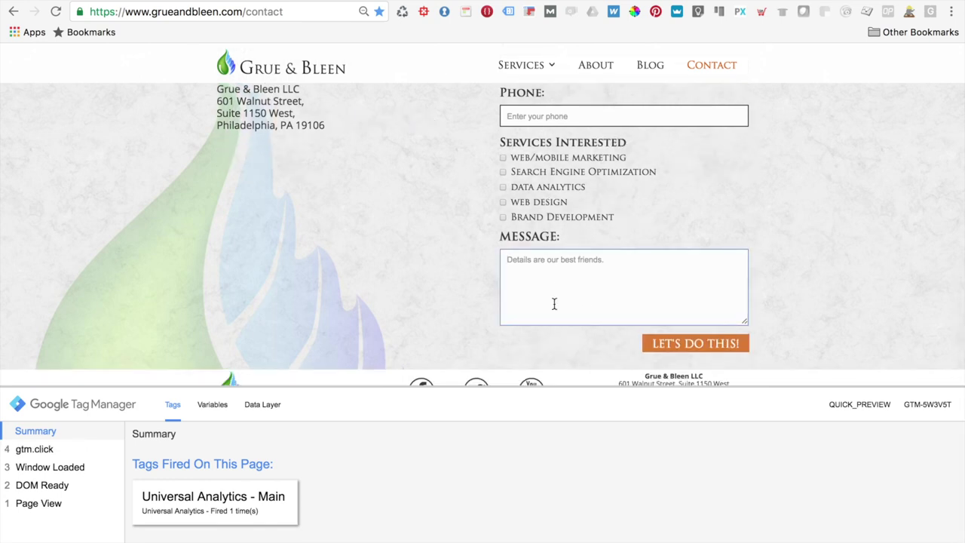
text(Dynamic Data ROCK)
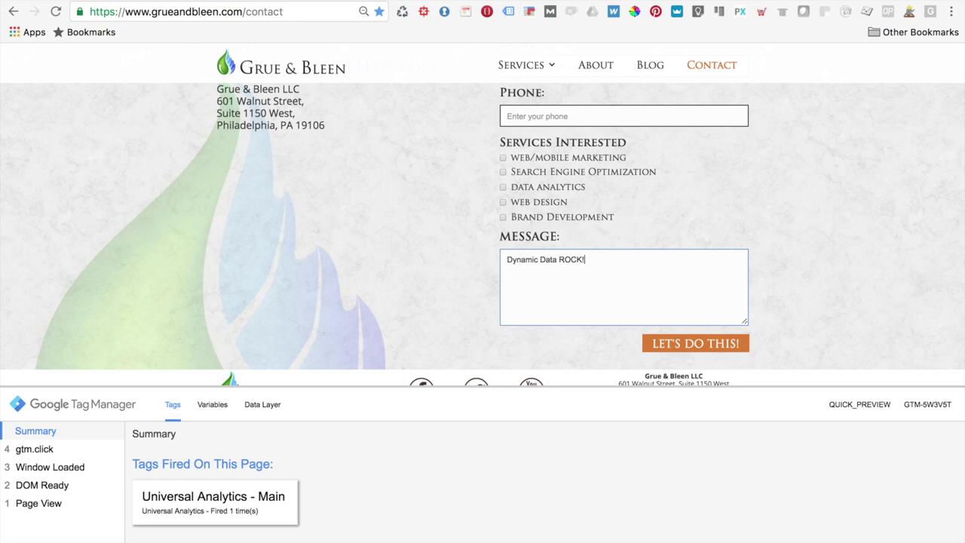
text(S! WAHOO!)
click(693, 355)
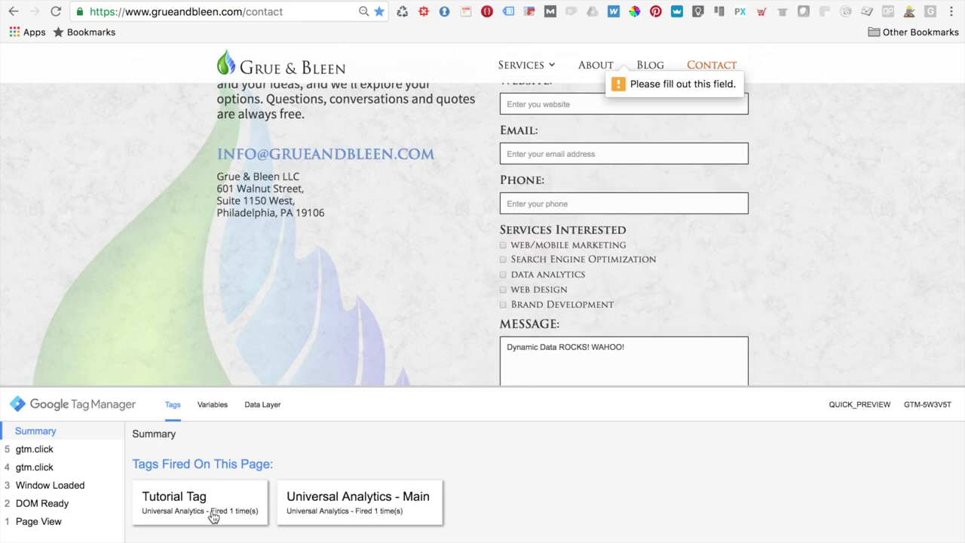
- Check the fired Tutorial Tag's details for its event category, action and label
click(193, 516)
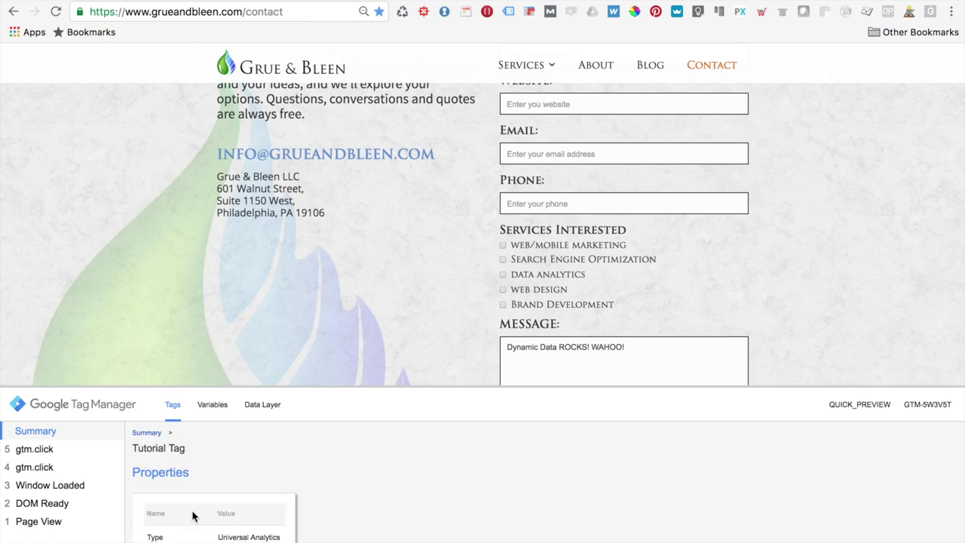
scroll(294, 468, down, 5)
scroll(295, 469, down, 3)
click(225, 439)
scroll(297, 485, down, 1)
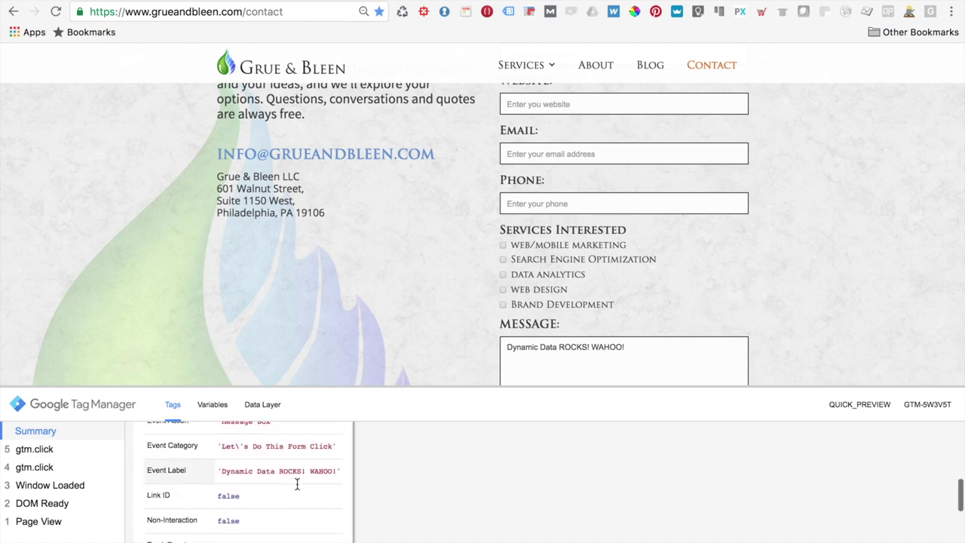
scroll(297, 485, up, 2)
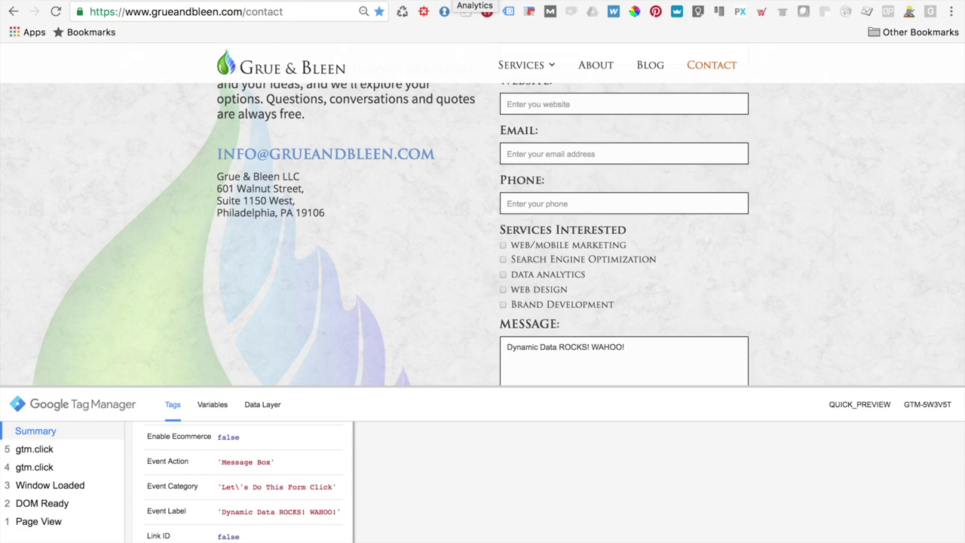
- Open Grue and Bleen Dev's Real-Time Events and drill into the Let's Do This Form Click category
click(465, 11)
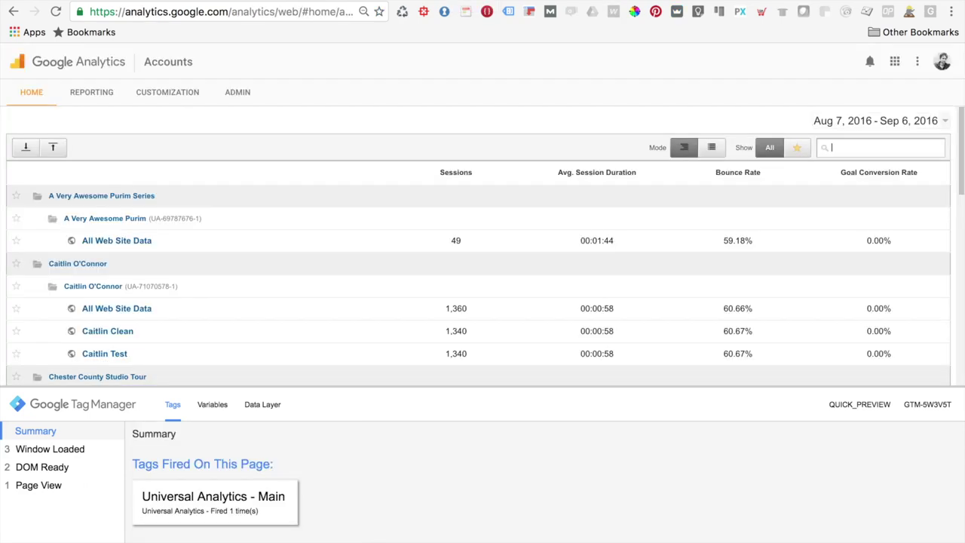
scroll(126, 317, down, 7)
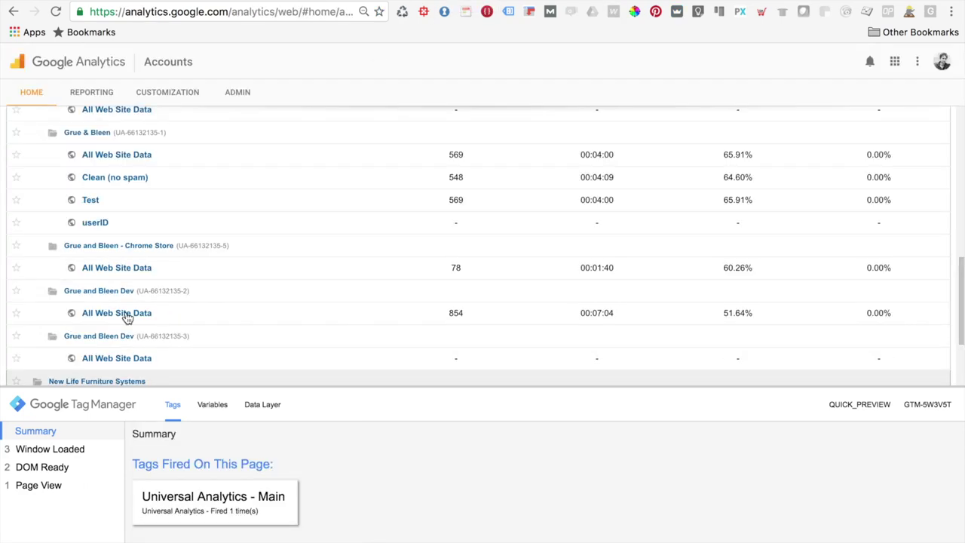
click(127, 317)
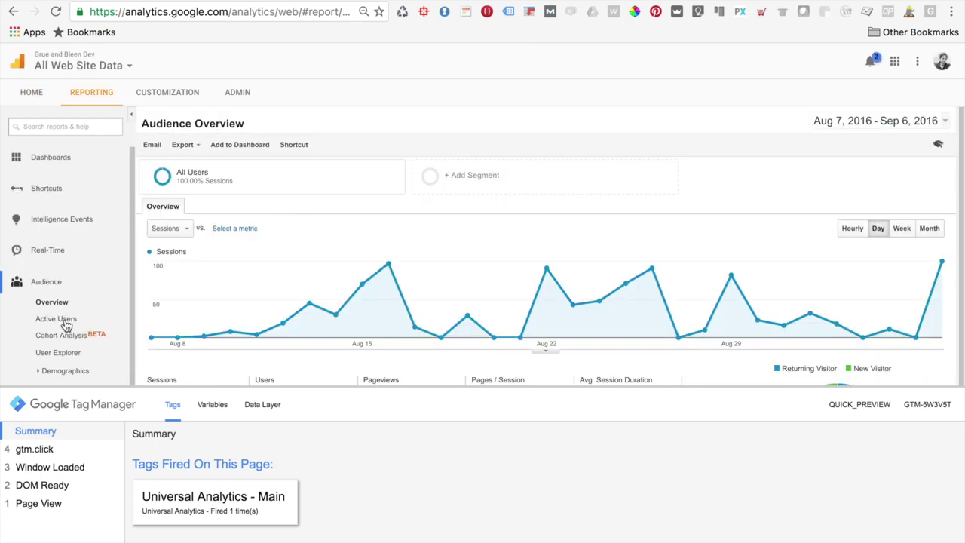
click(60, 252)
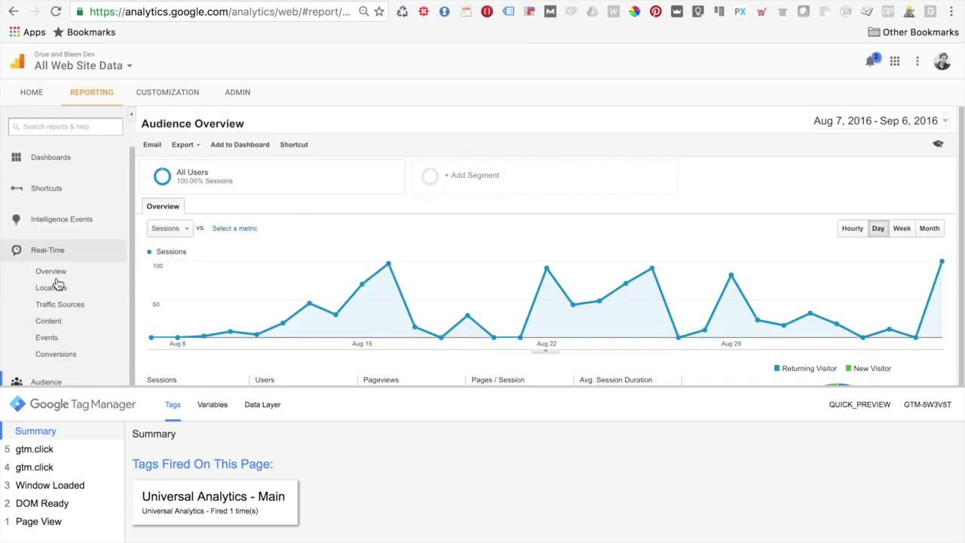
click(47, 338)
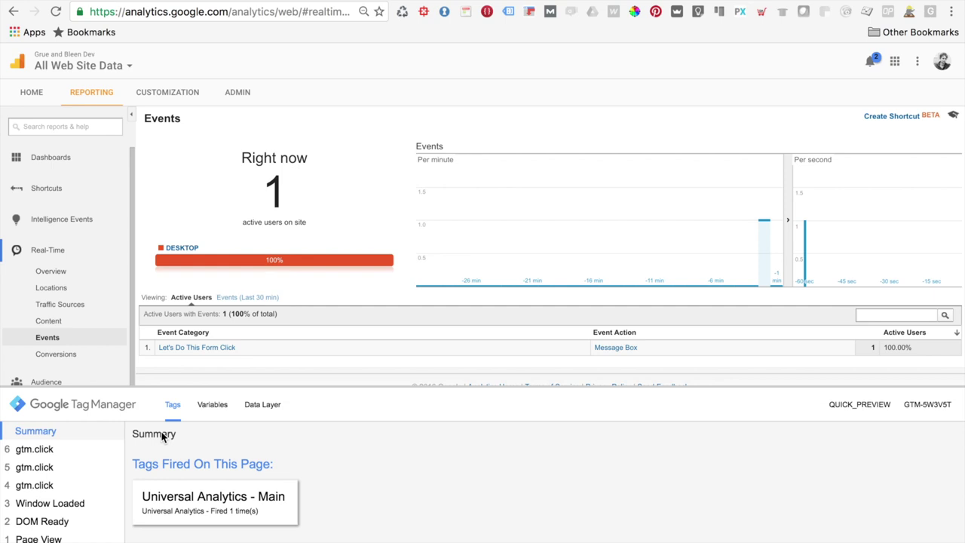
click(193, 351)
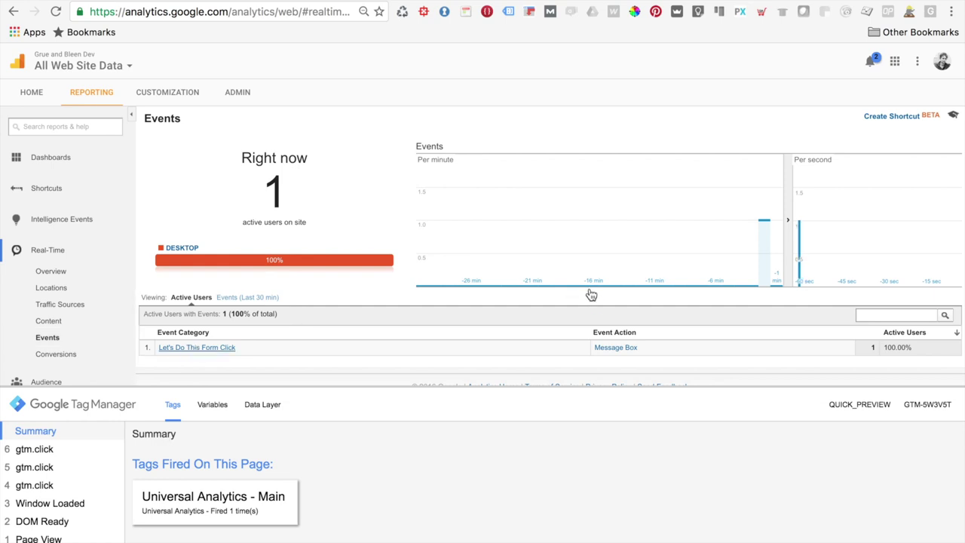